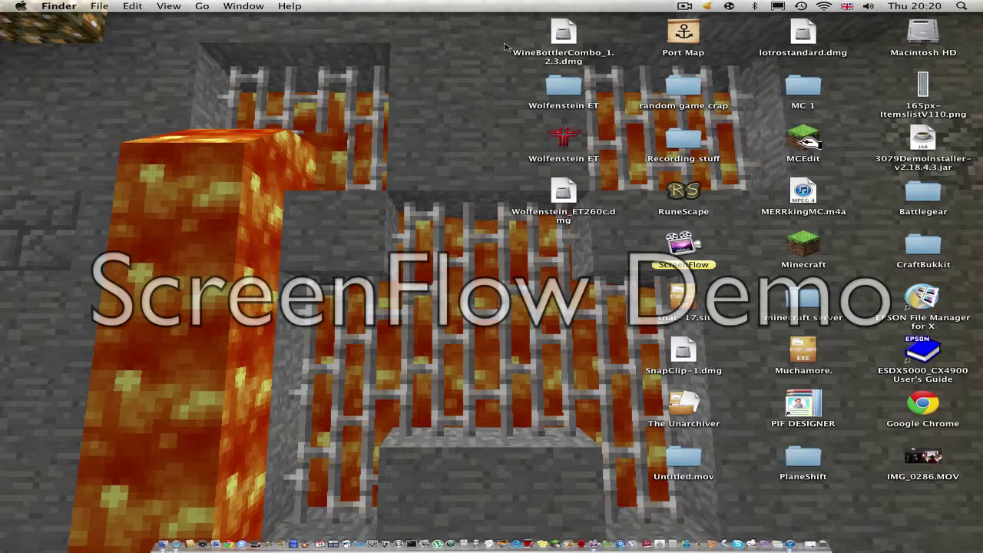
Rubber-band select groups of desktop icons, clearing the selection in between.
drag(503, 11, 979, 541)
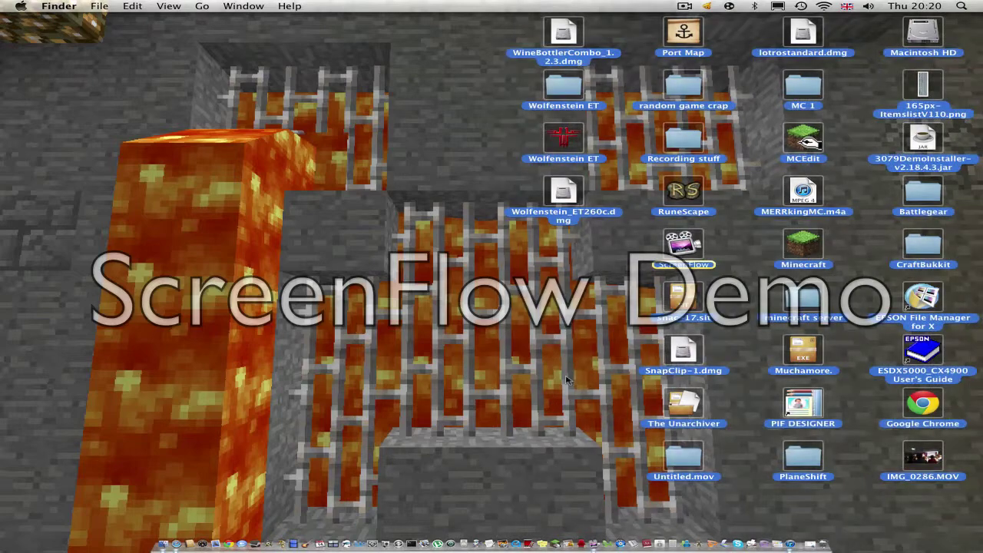
click(385, 71)
drag(408, 17, 431, 416)
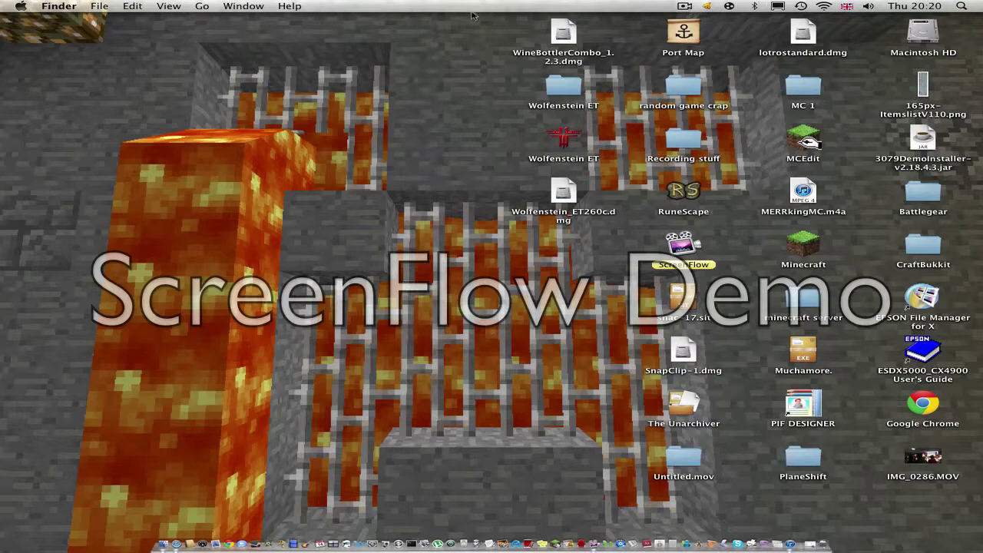
drag(474, 17, 958, 489)
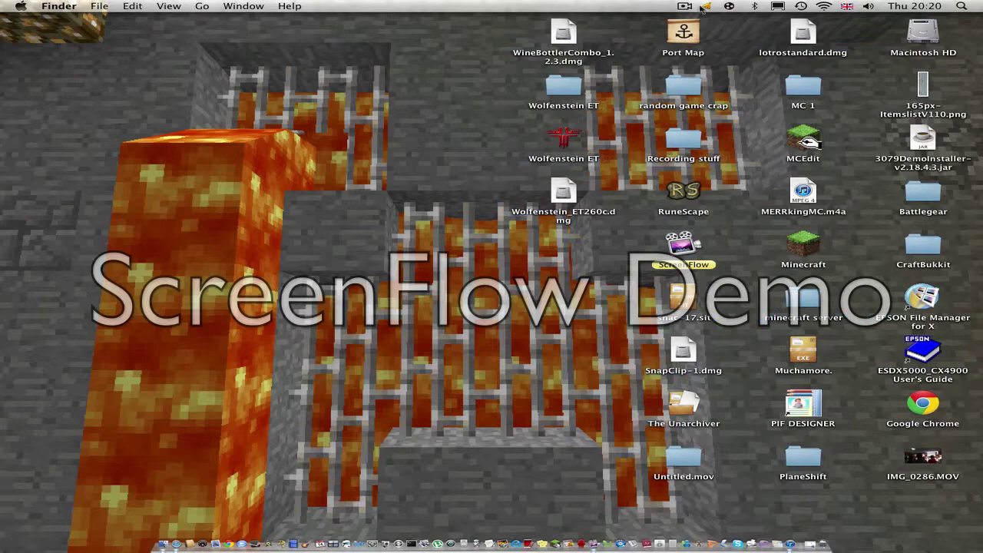
Hide the desktop icons from the ScreenFlow menu, toggling them back once before hiding again.
click(685, 6)
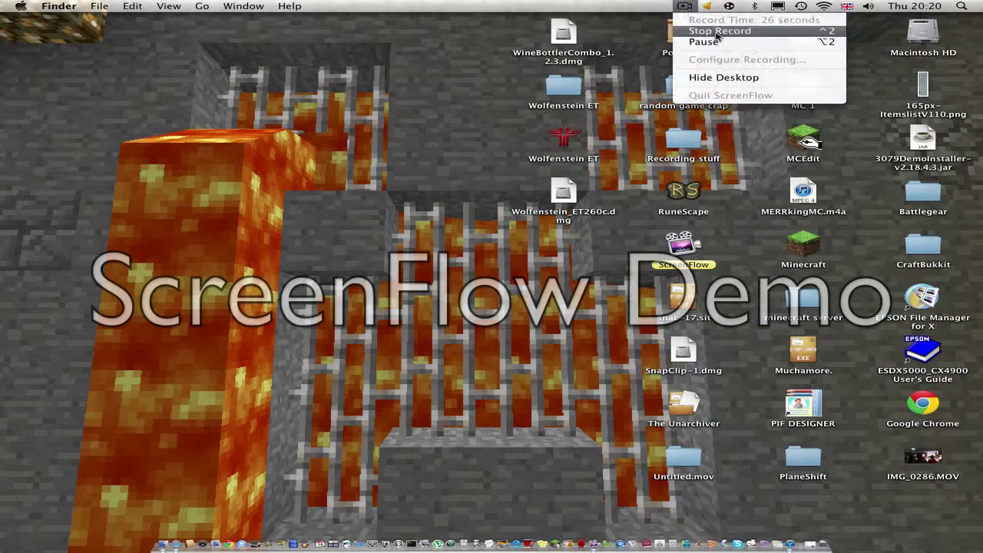
click(722, 78)
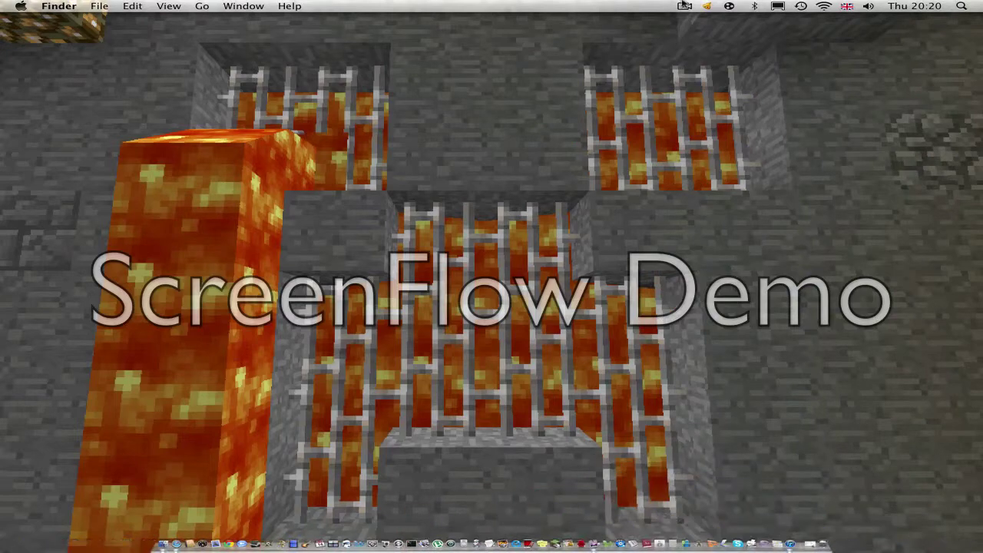
click(686, 7)
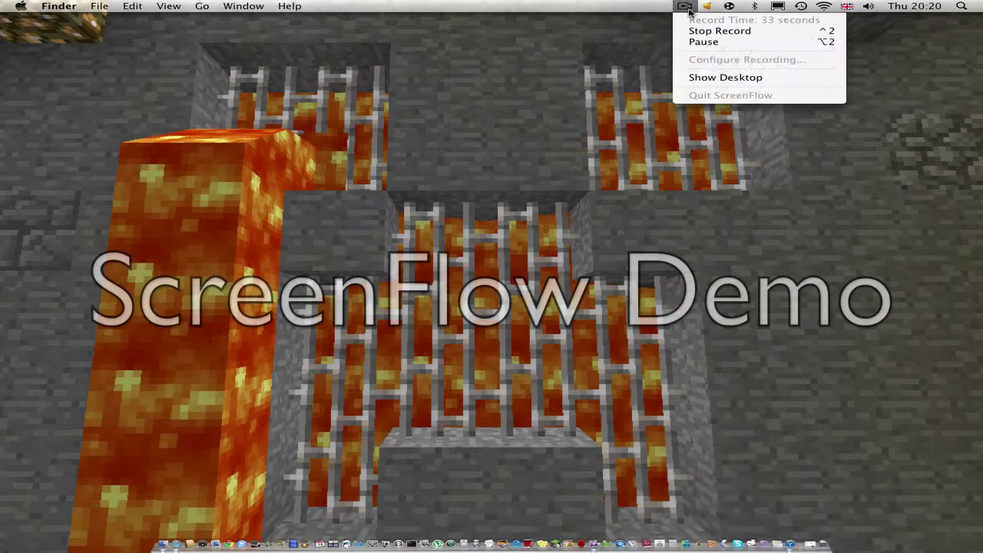
click(722, 78)
click(686, 7)
click(722, 79)
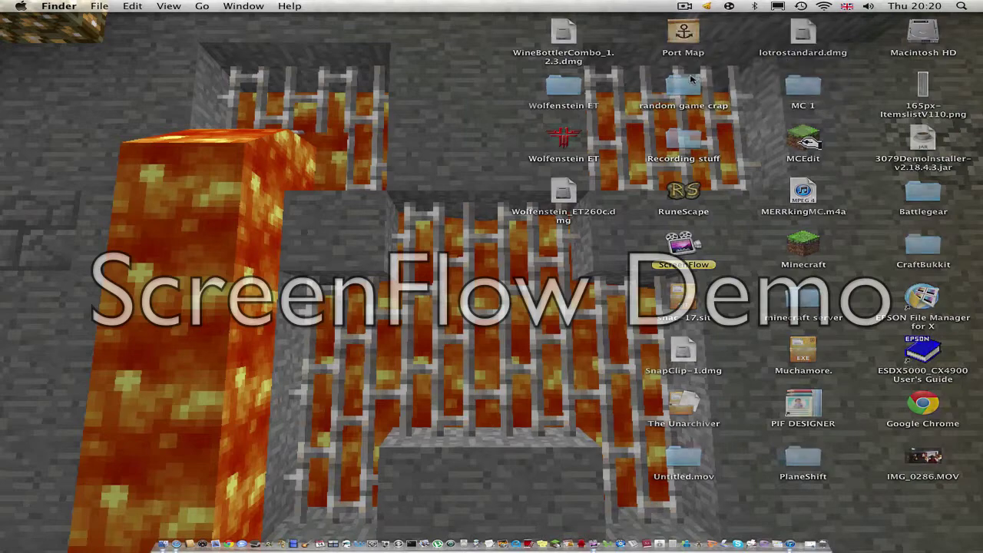
Open a Finder window from the Dock and select, then deselect, its five items.
click(159, 526)
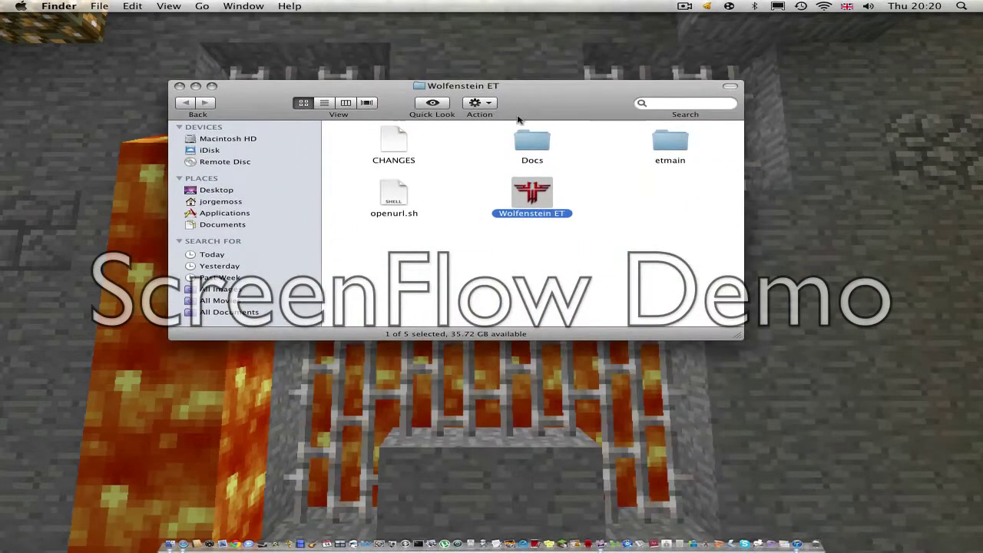
drag(365, 131, 623, 292)
click(718, 259)
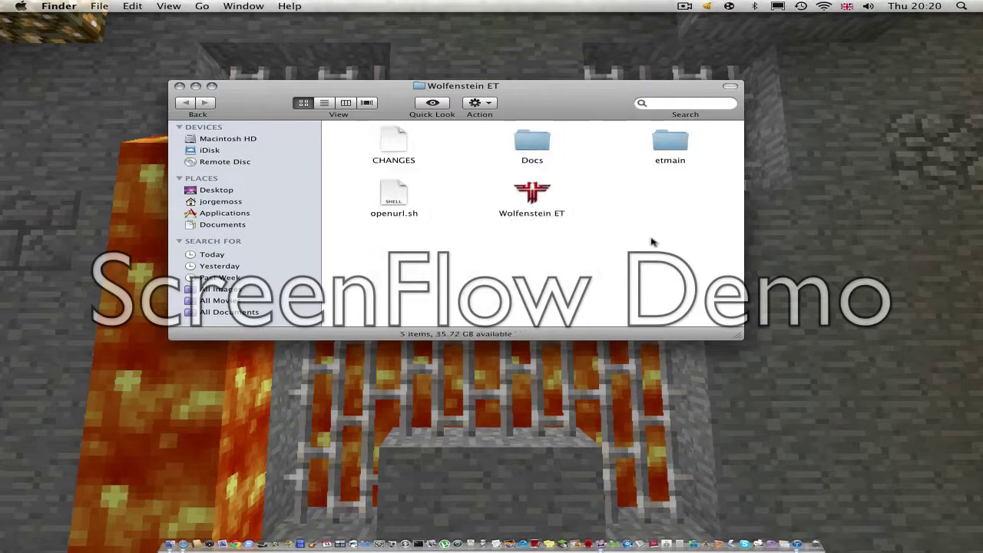
drag(329, 135, 655, 272)
click(655, 272)
drag(343, 140, 718, 259)
click(718, 260)
Go to the home folder, open Library, close it, then reopen the home folder from the Dock.
click(234, 202)
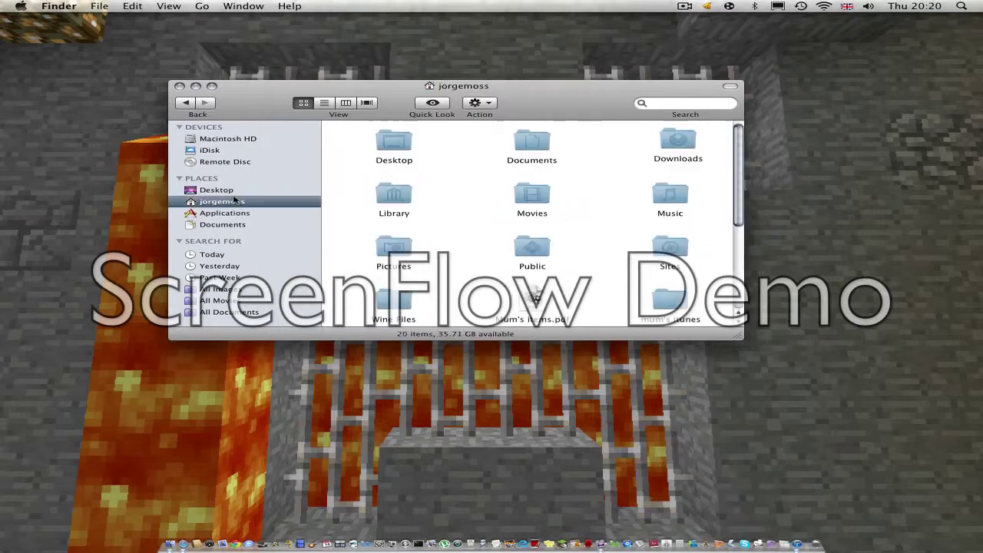
click(399, 196)
double_click(403, 196)
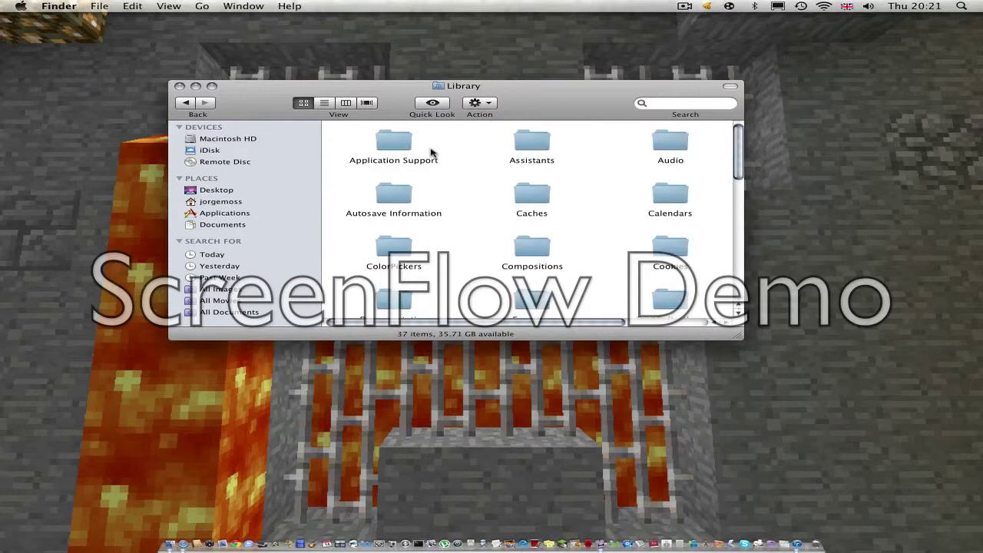
click(179, 86)
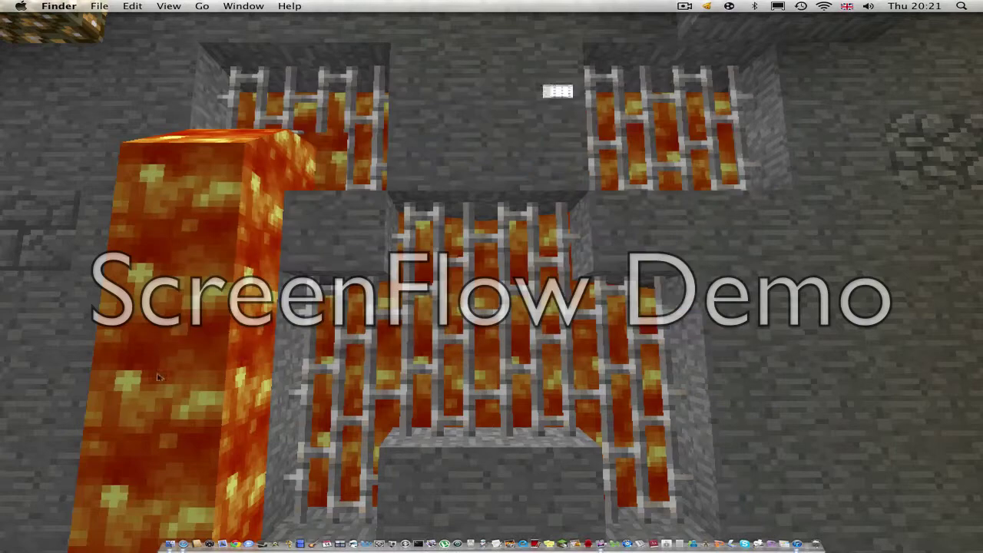
click(170, 548)
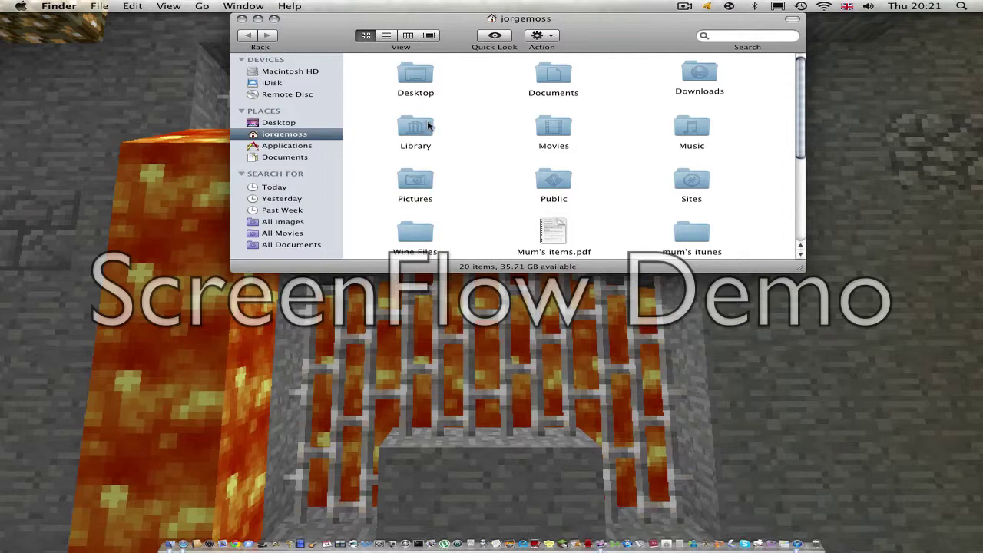
Navigate from Library into Application Support and open the minecraft folder.
double_click(428, 126)
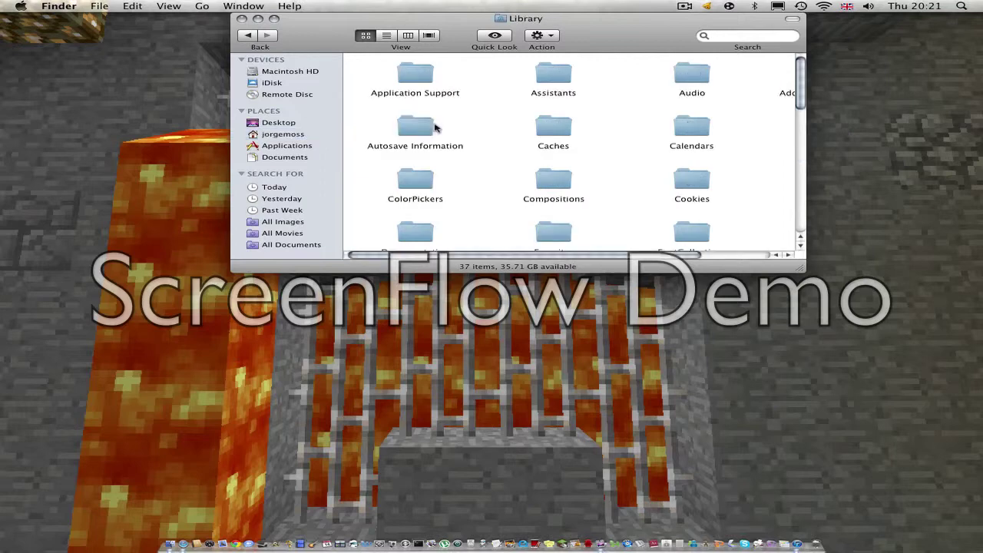
scroll(499, 157, down, 5)
scroll(499, 157, down, 2)
scroll(499, 158, down, 5)
scroll(499, 158, up, 10)
scroll(500, 163, down, 10)
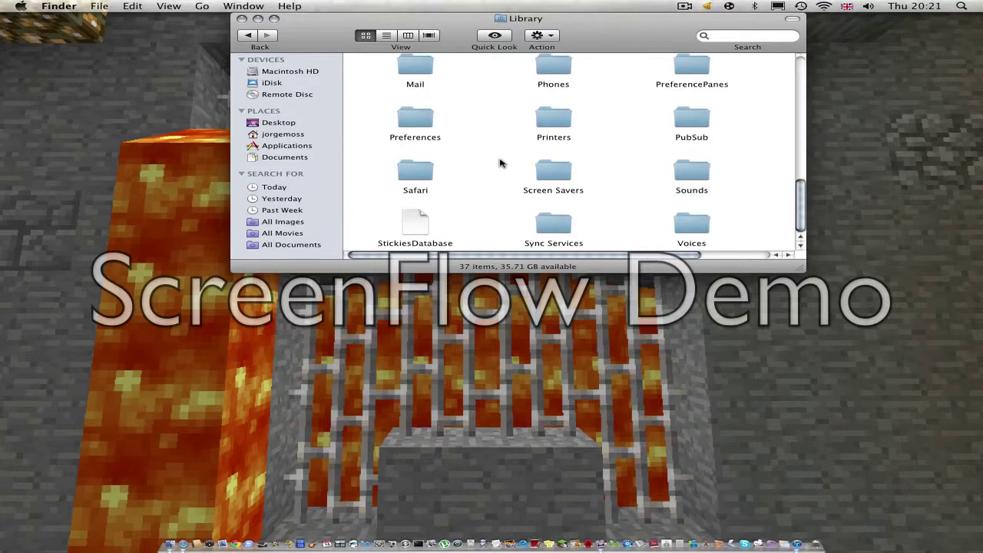
scroll(499, 163, up, 10)
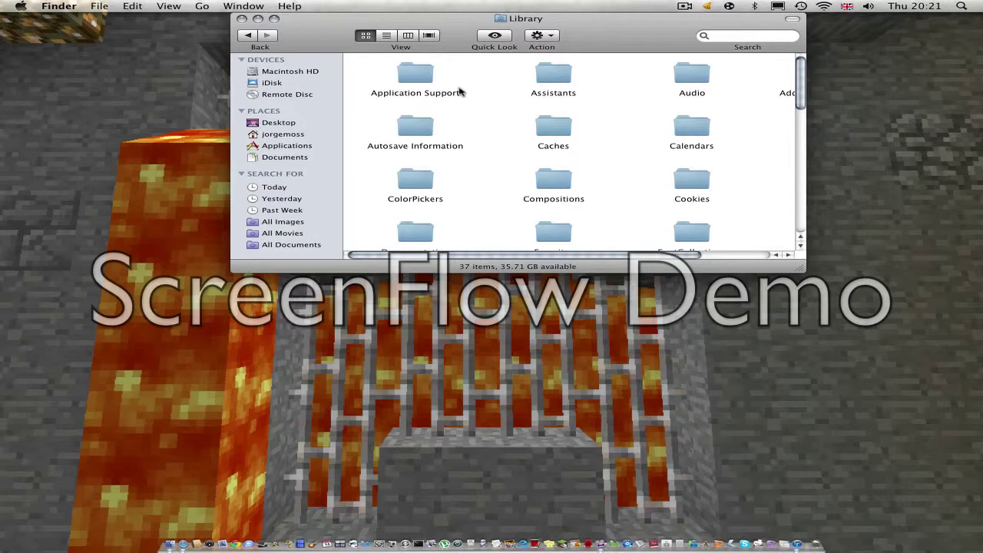
scroll(459, 91, right, 3)
double_click(431, 80)
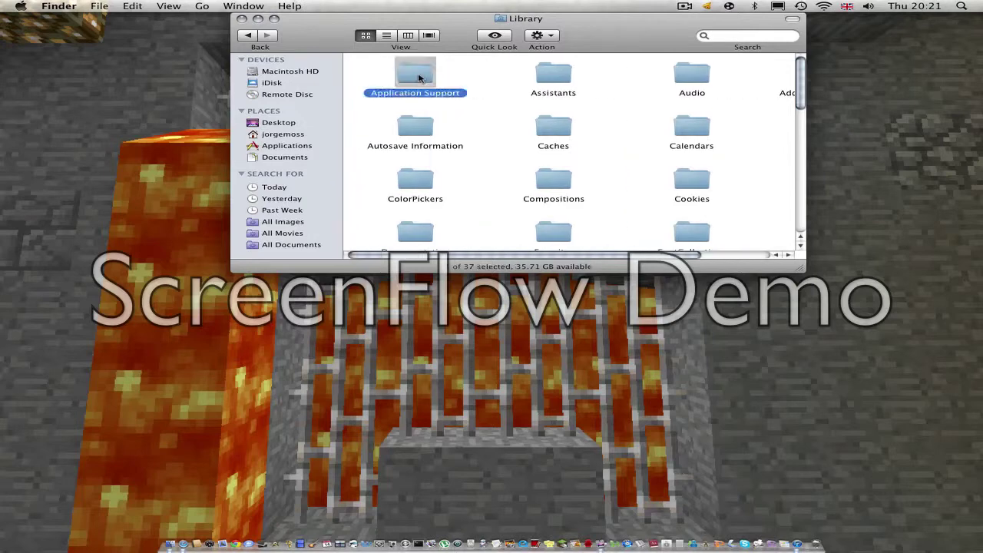
scroll(439, 84, down, 5)
scroll(545, 142, up, 5)
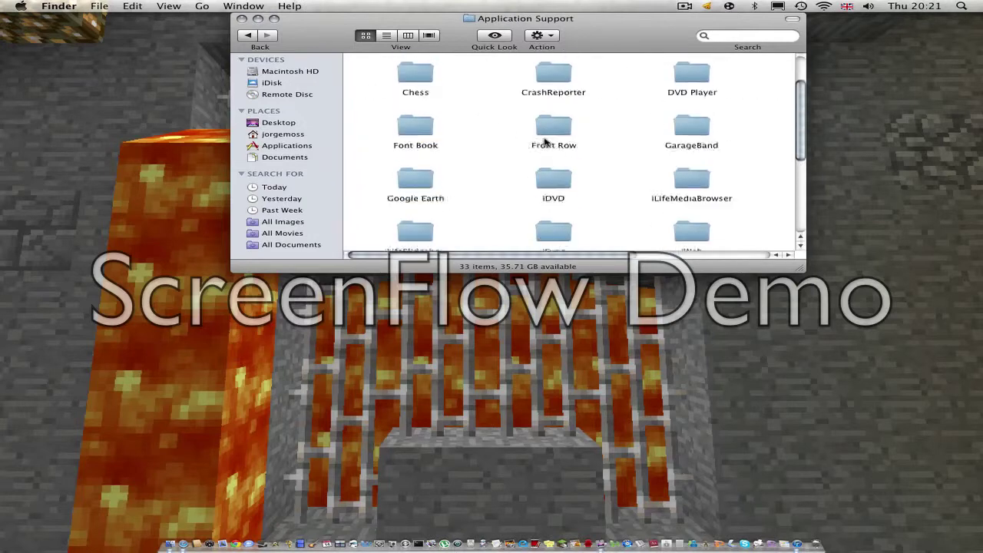
scroll(546, 142, down, 5)
double_click(566, 185)
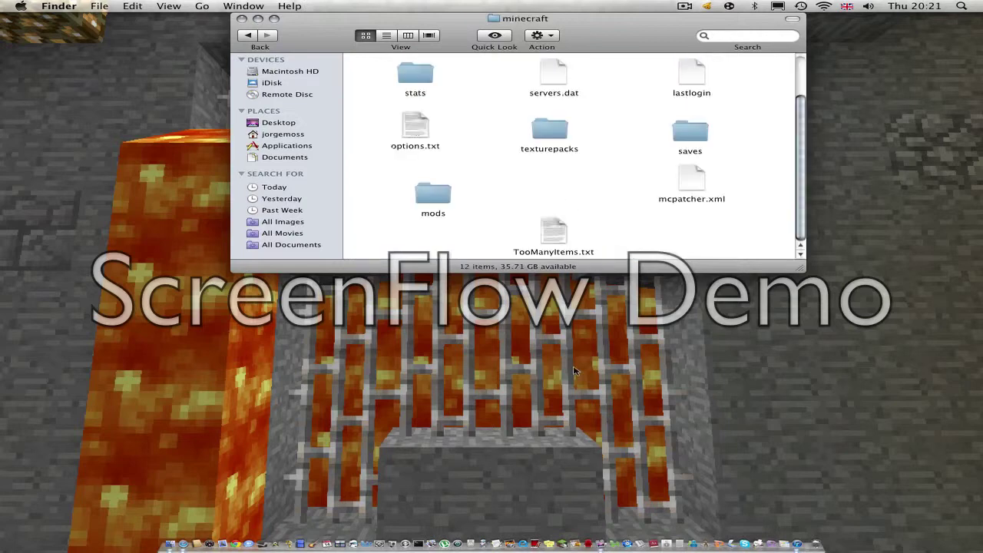
Browse the minecraft folder's files, peeking into mods and returning to minecraft.
scroll(591, 193, up, 2)
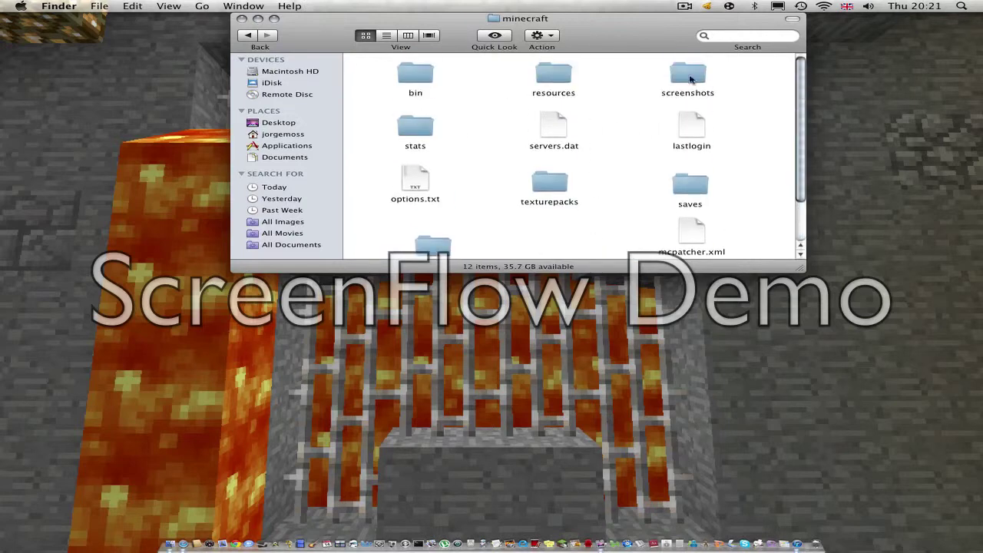
drag(403, 94, 730, 225)
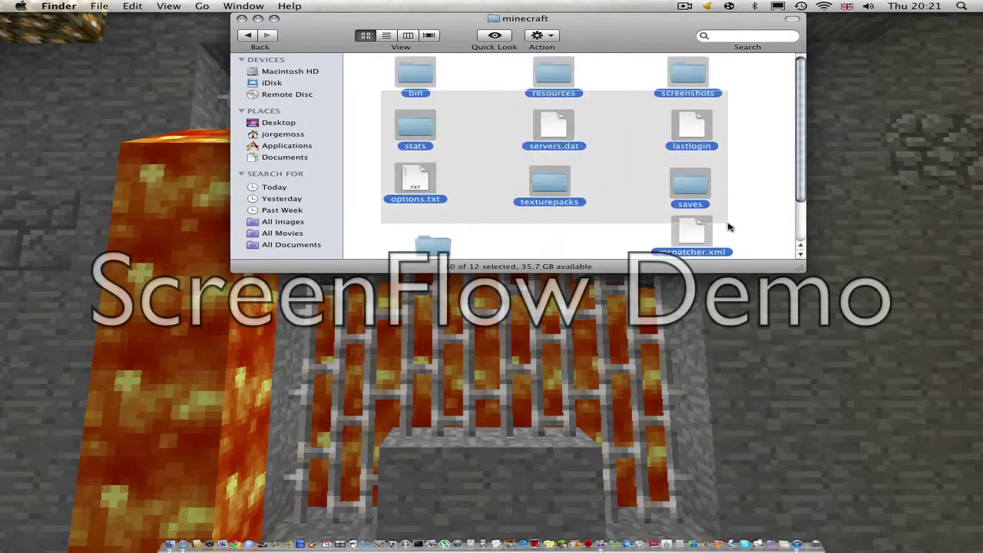
click(745, 202)
scroll(544, 169, down, 2)
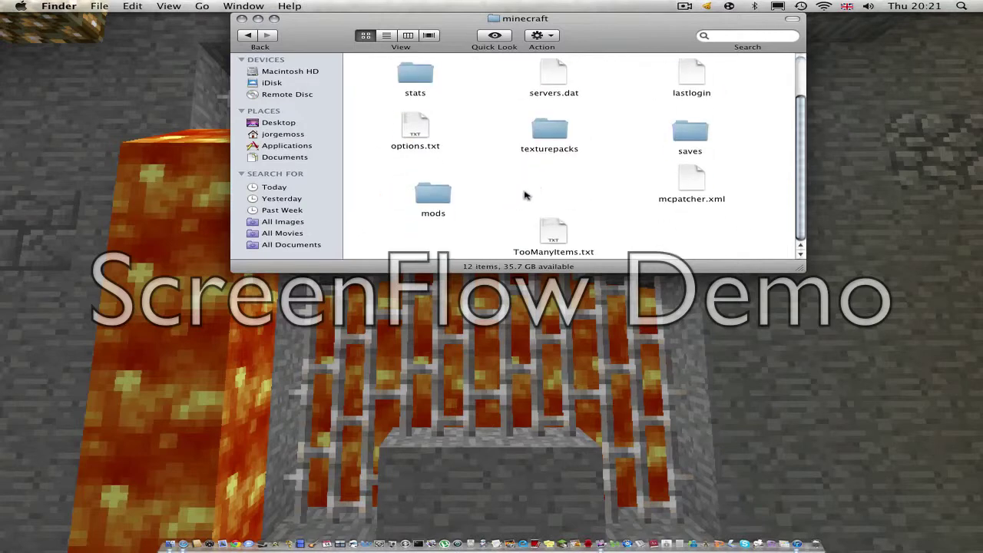
double_click(443, 192)
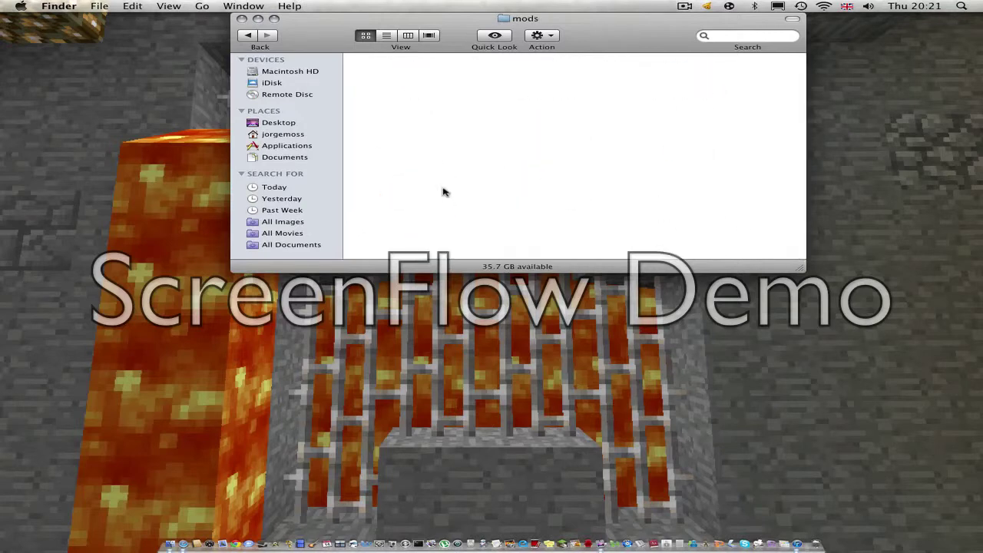
click(252, 37)
scroll(564, 199, down, 2)
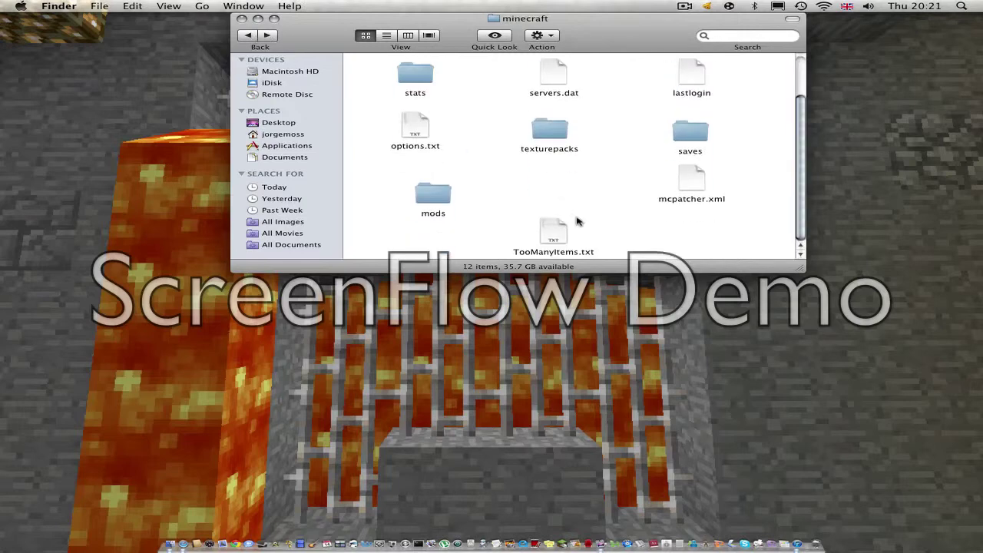
scroll(578, 208, up, 2)
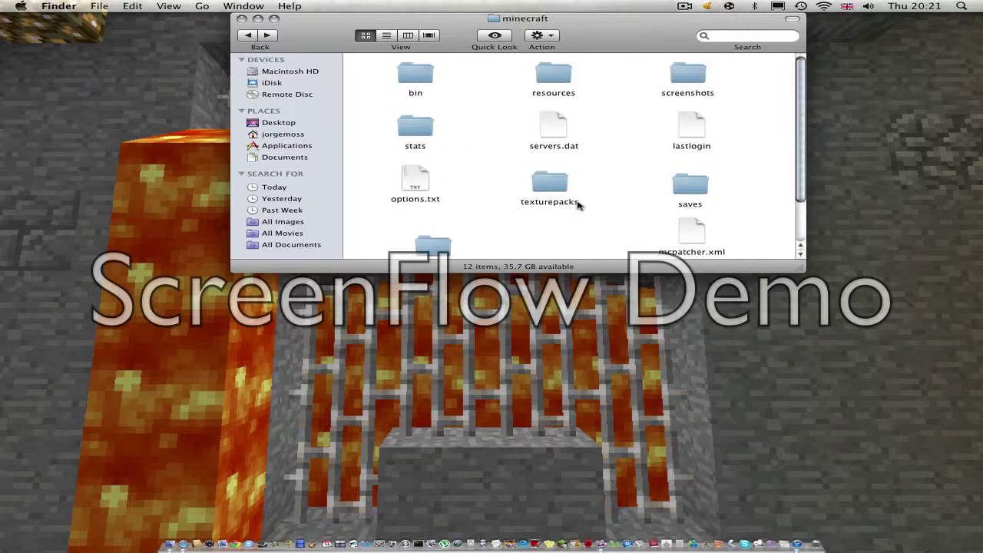
scroll(592, 209, down, 2)
scroll(592, 209, up, 1)
Show desktop icons again and move servers.dat and texturepacks onto the desktop.
mouse_move(488, 112)
mouse_down()
mouse_move(616, 248)
mouse_move(618, 235)
mouse_up()
mouse_move(551, 127)
mouse_down()
mouse_move(494, 357)
mouse_move(299, 307)
mouse_up()
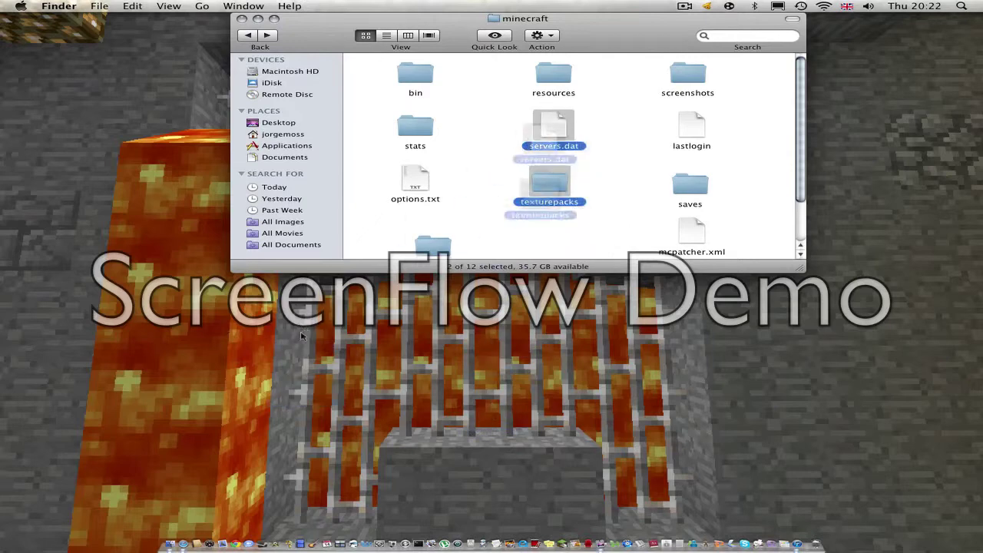
drag(557, 127, 471, 366)
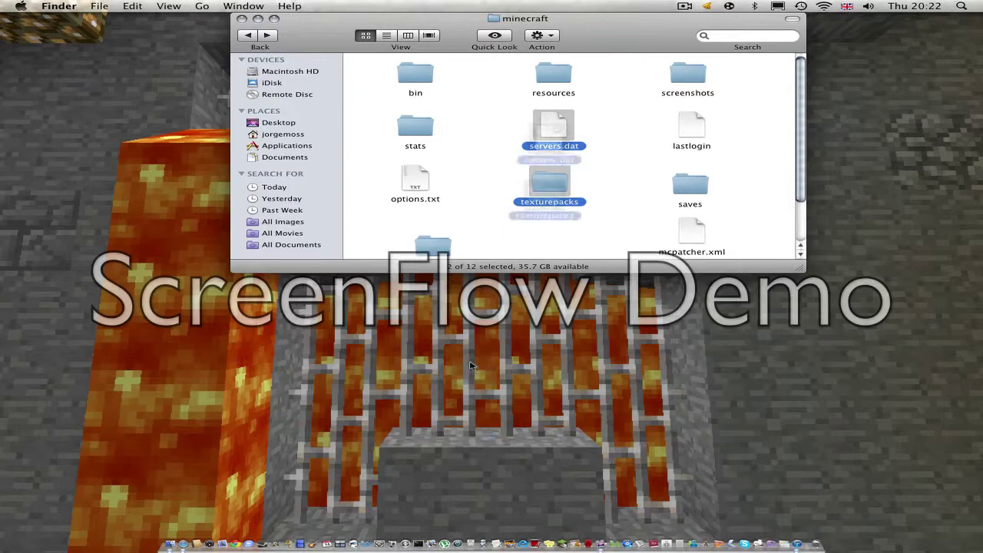
click(686, 6)
click(711, 80)
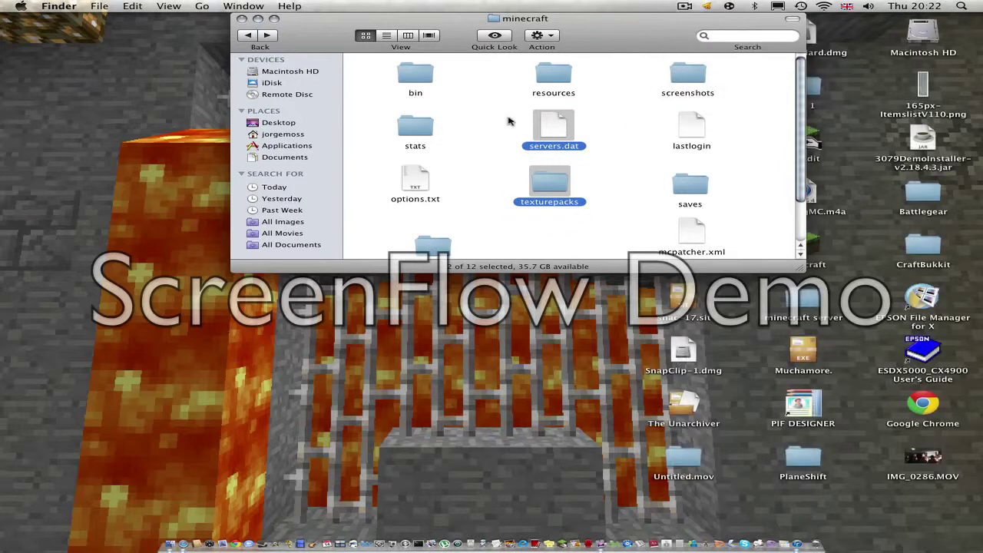
drag(528, 123, 357, 380)
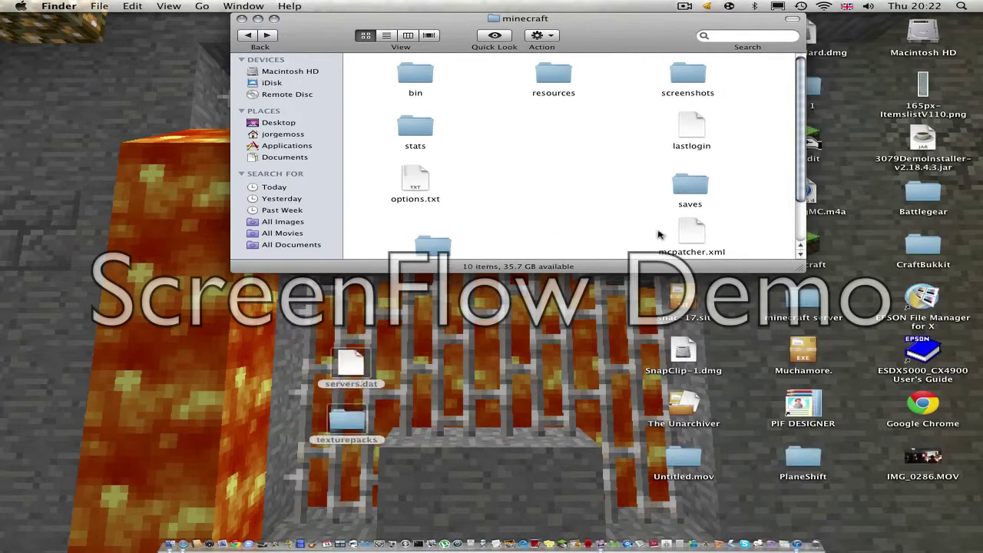
Move screenshots, lastlogin, saves, mcpatcher.xml, TooManyItems.txt and options.txt onto the desktop.
drag(637, 121, 695, 161)
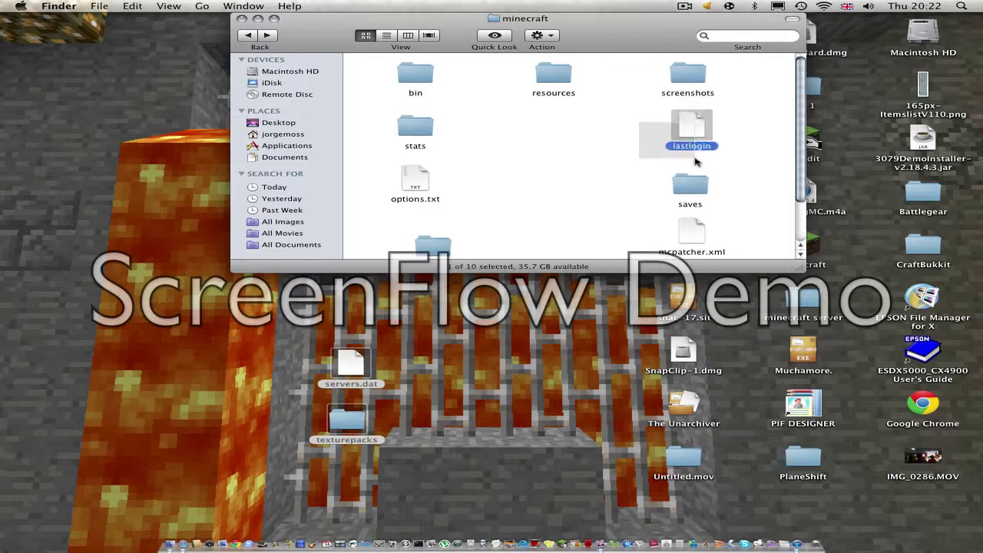
mouse_move(625, 71)
mouse_down()
mouse_move(724, 182)
mouse_move(477, 457)
mouse_up()
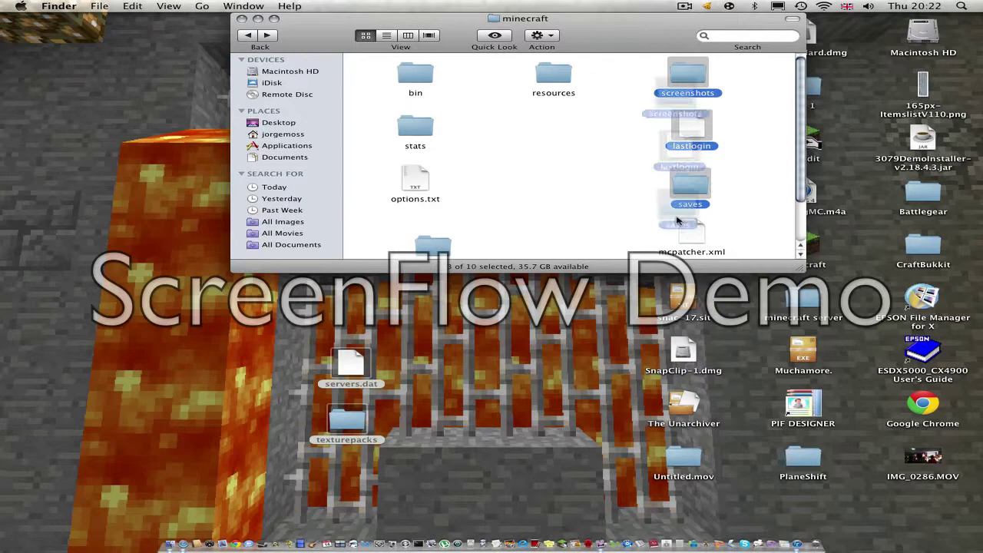
drag(687, 176, 221, 298)
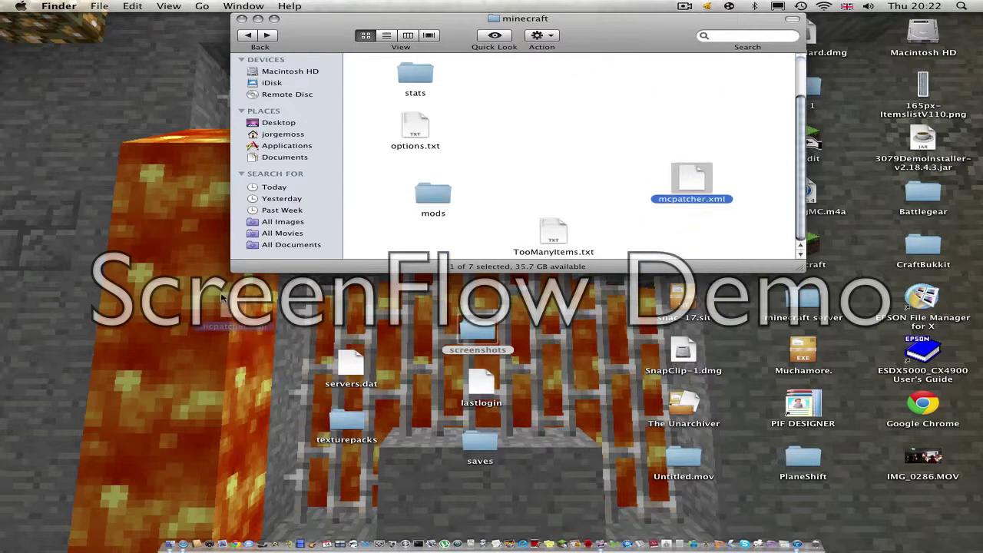
drag(221, 298, 223, 300)
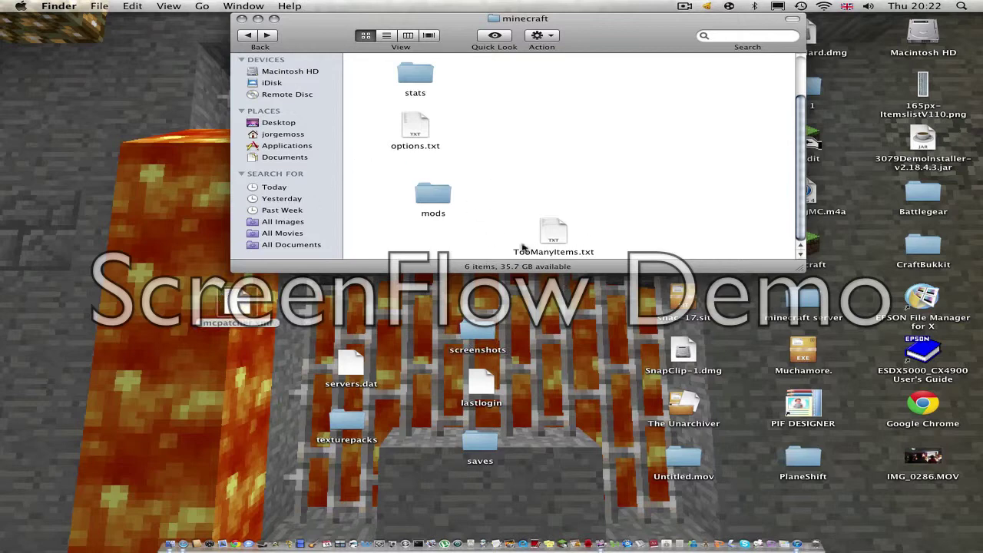
drag(553, 234, 225, 390)
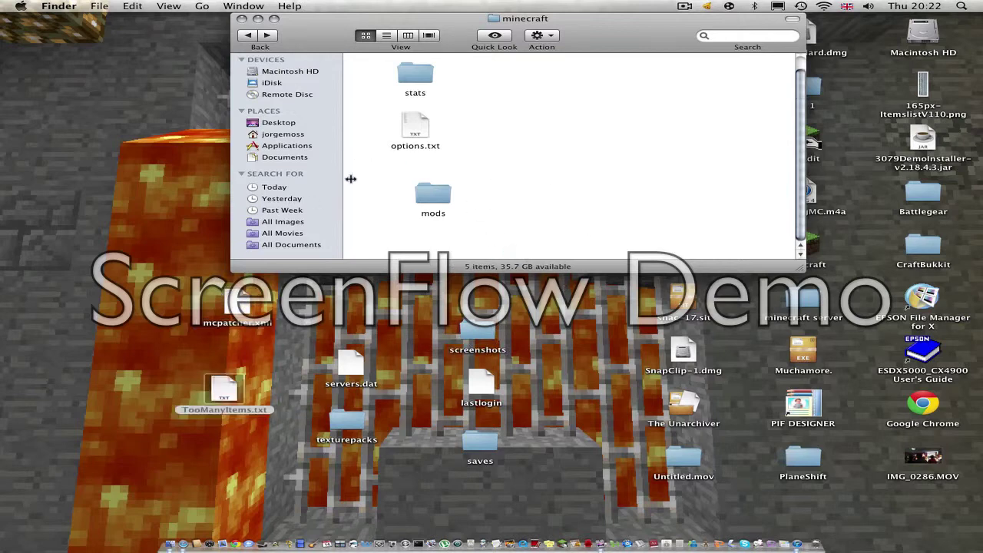
drag(414, 129, 36, 301)
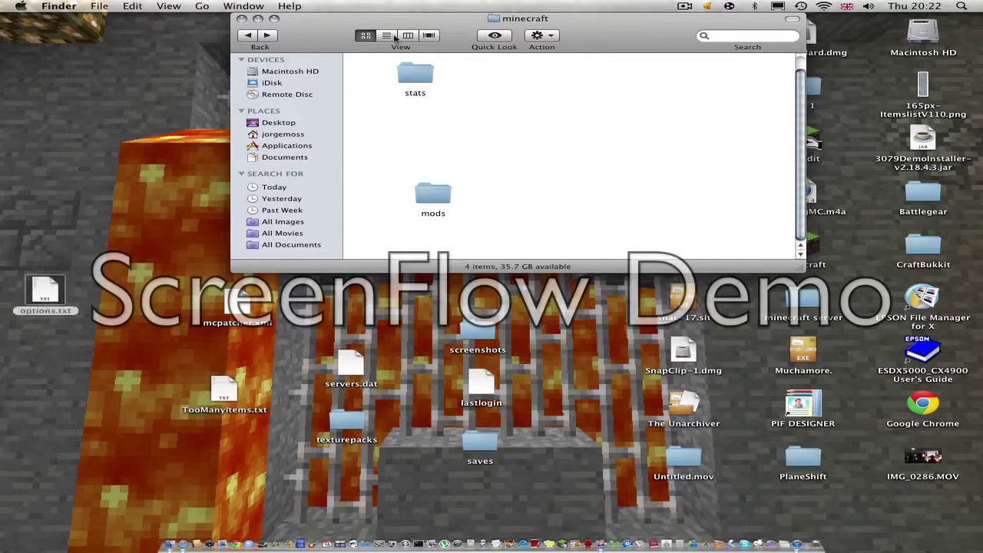
Check the contents of the resources and mods folders, then close the minecraft window.
double_click(548, 80)
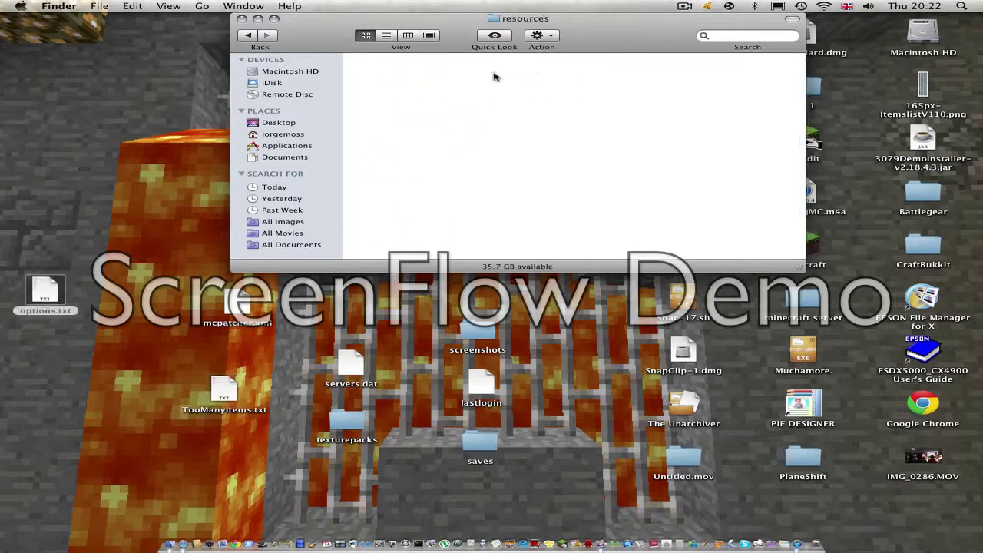
click(248, 36)
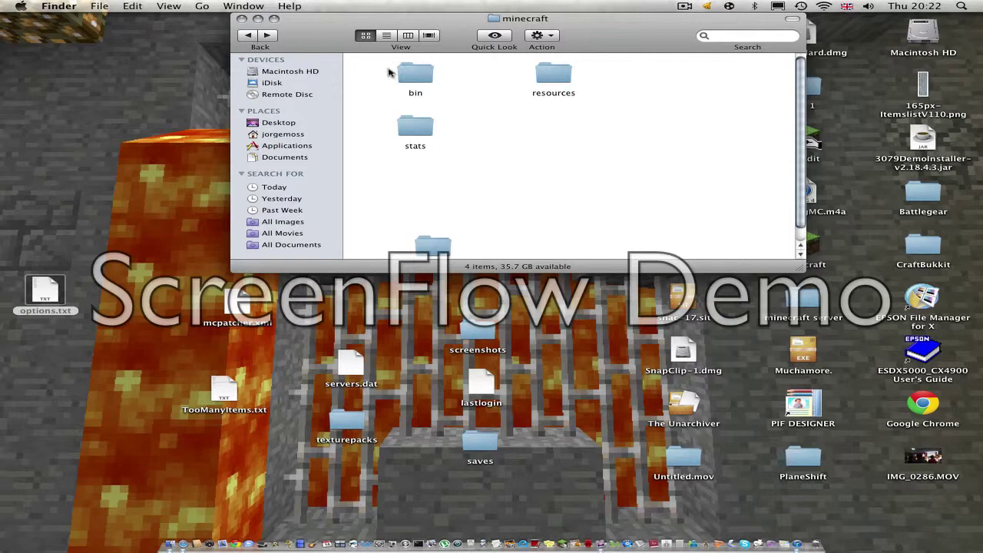
scroll(376, 77, down, 1)
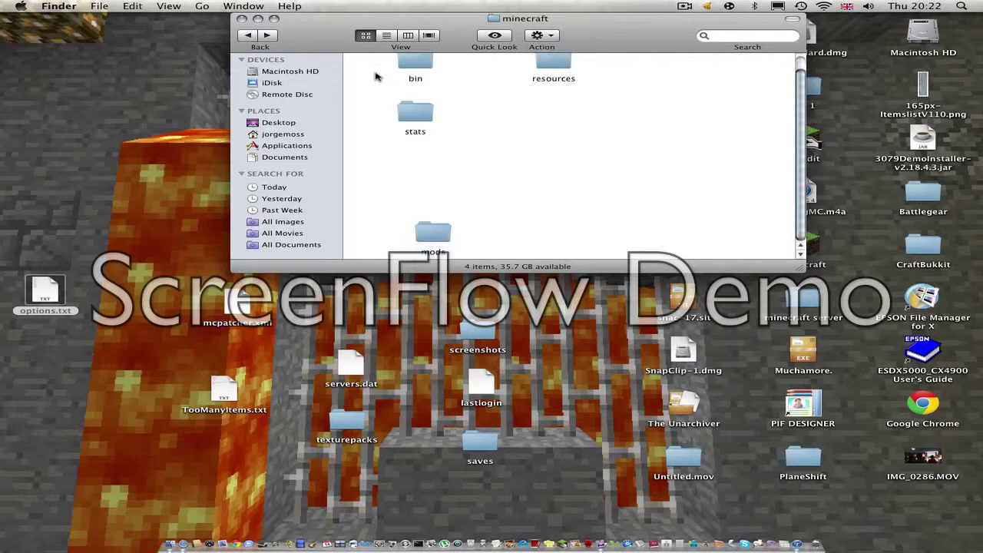
double_click(444, 242)
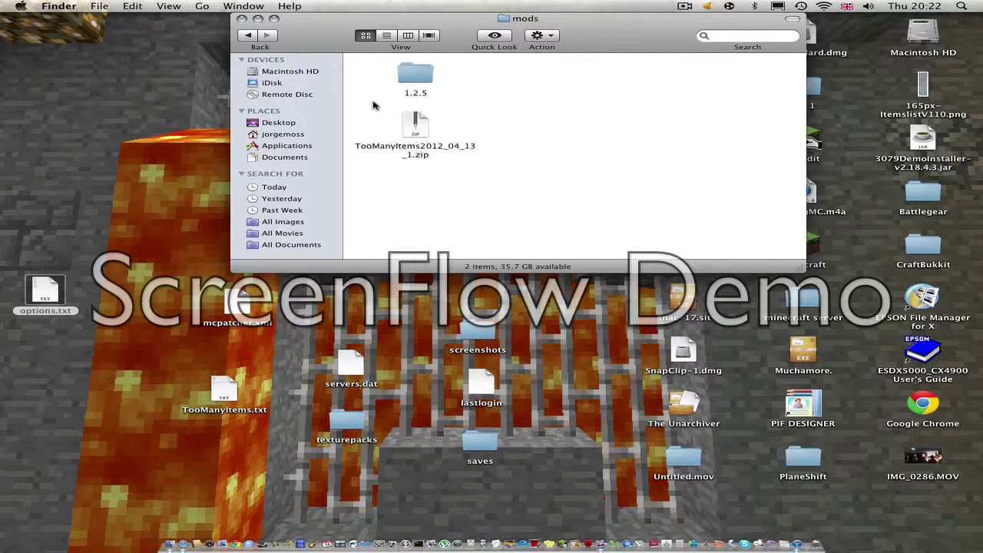
click(248, 37)
scroll(448, 114, down, 1)
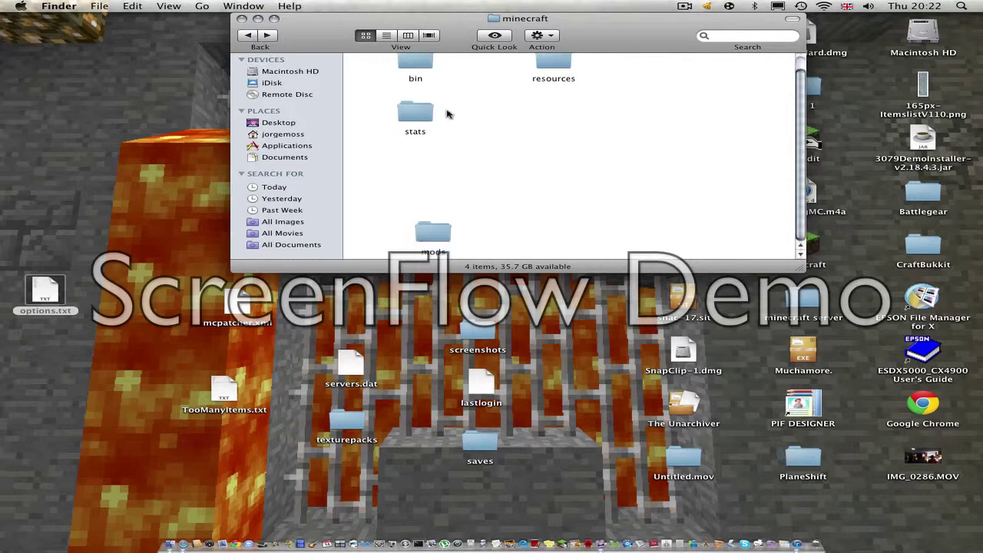
double_click(437, 230)
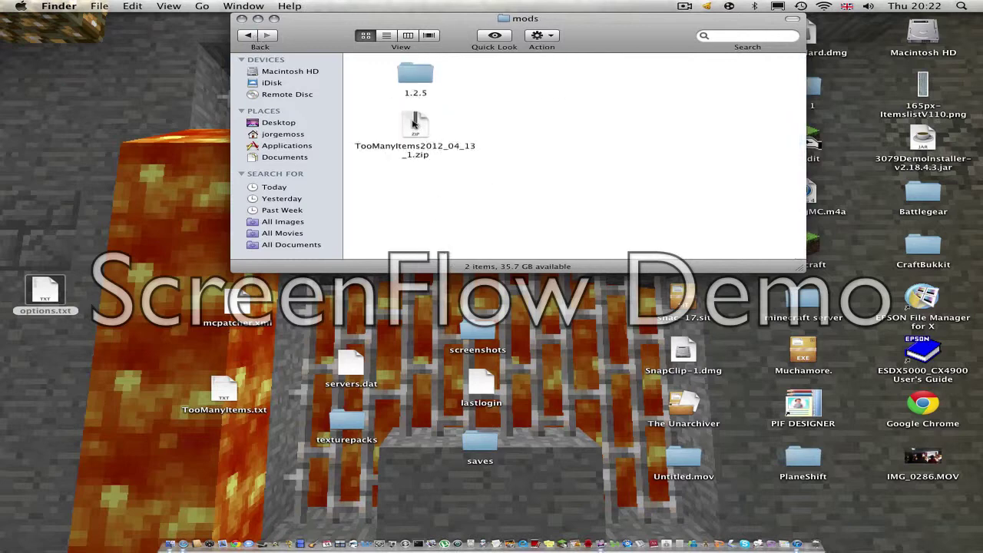
click(248, 39)
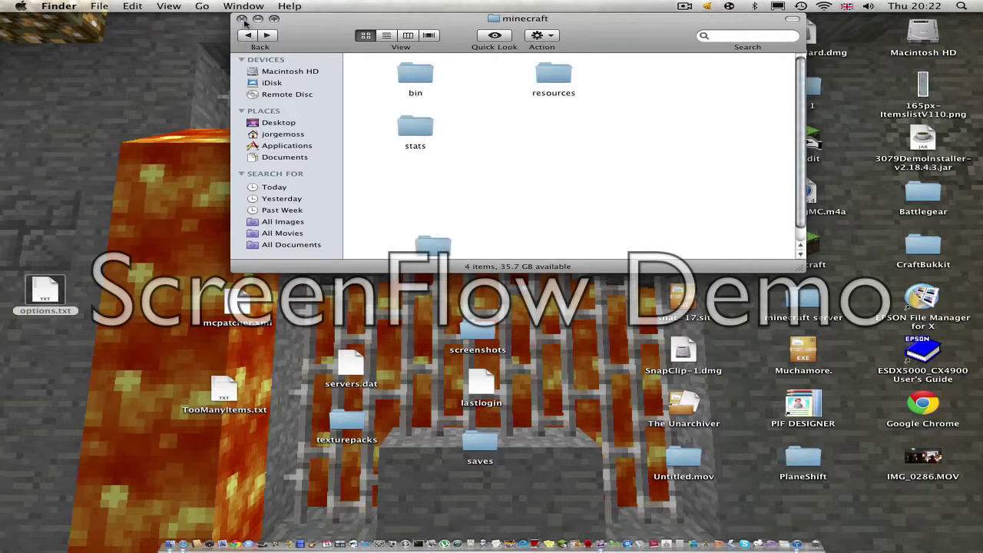
click(243, 20)
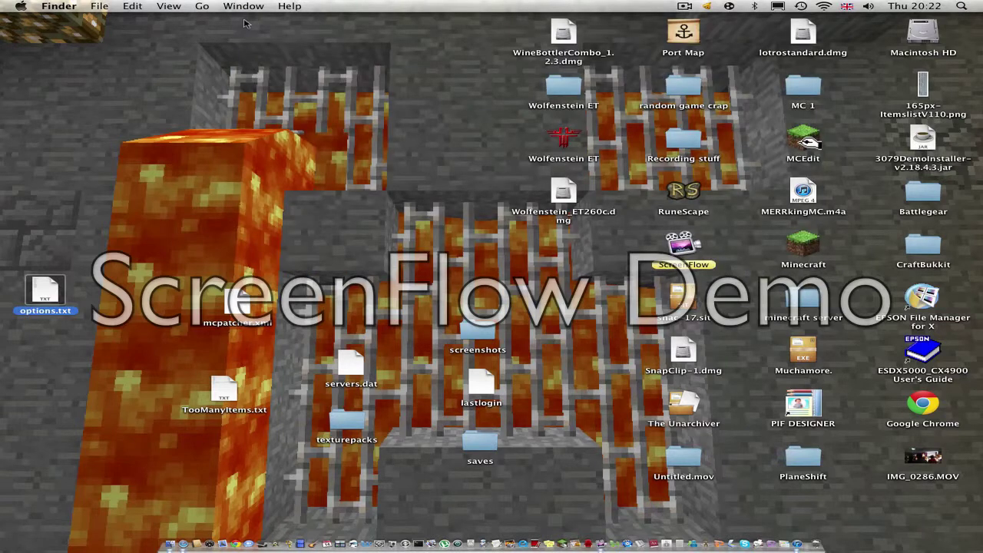
Reopen home, go into Library then Application Support, and glance inside minecraft.
click(175, 533)
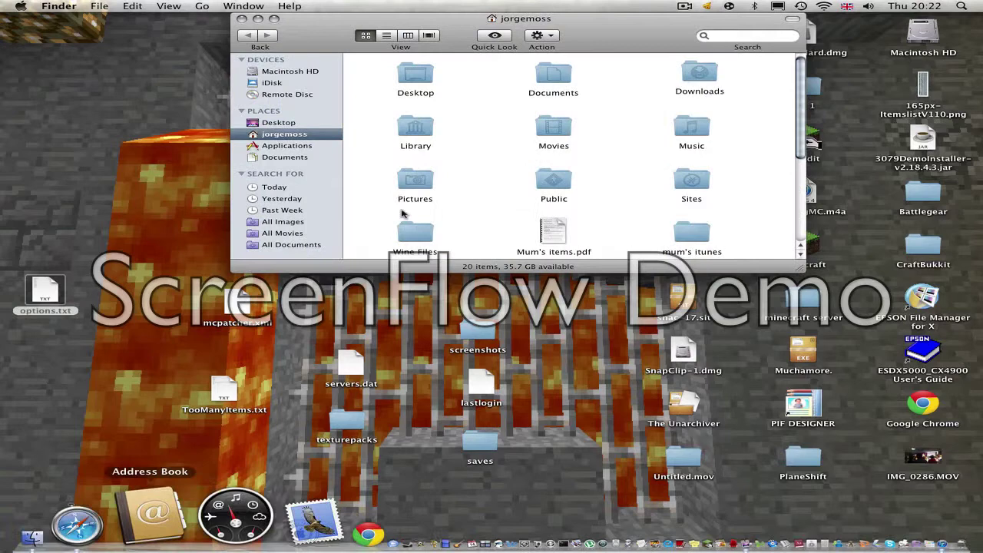
click(409, 124)
double_click(409, 124)
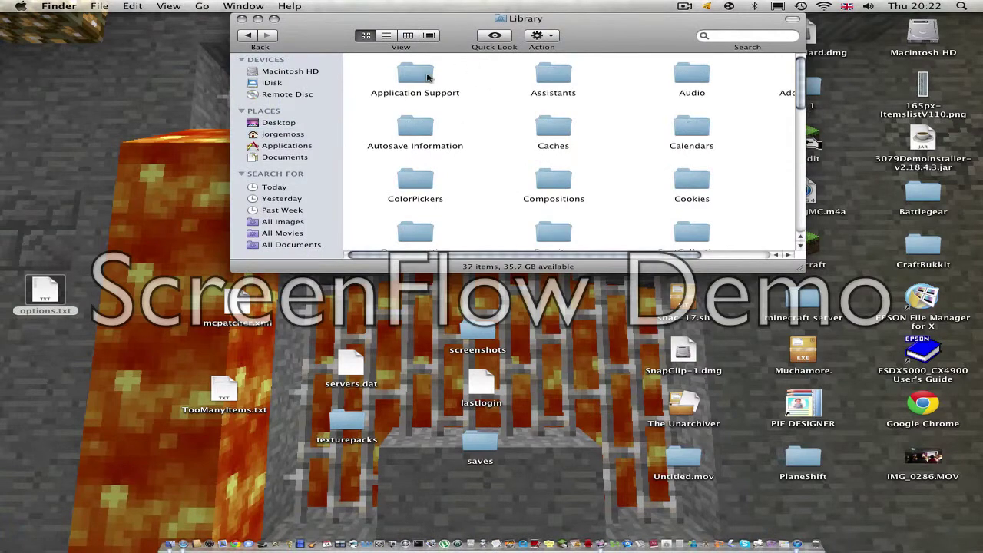
double_click(426, 76)
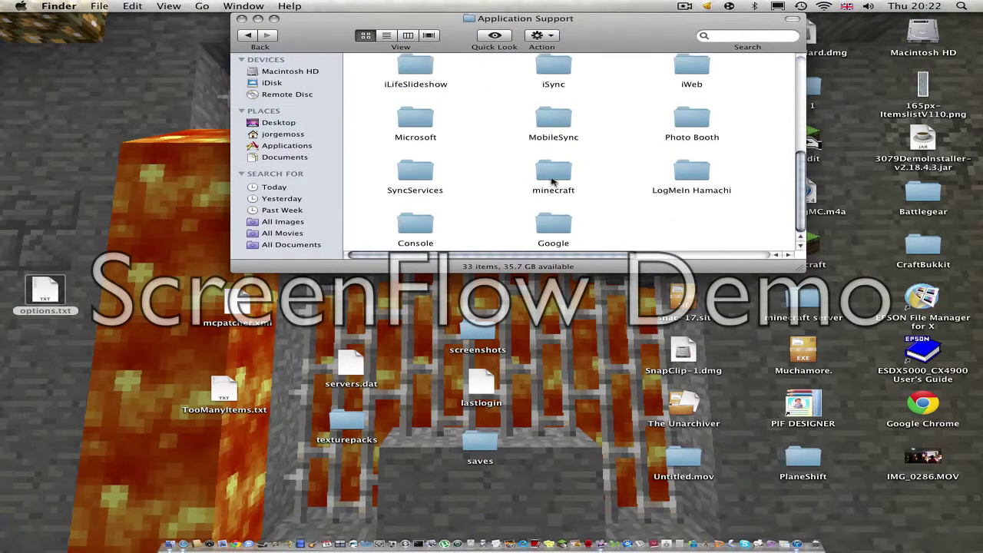
scroll(557, 170, up, 10)
scroll(557, 170, down, 10)
double_click(558, 170)
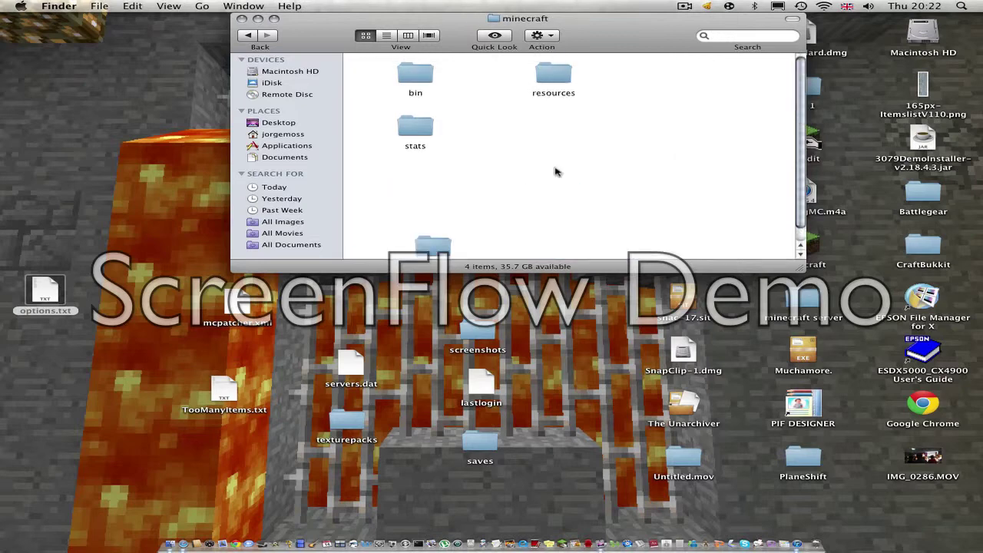
click(247, 35)
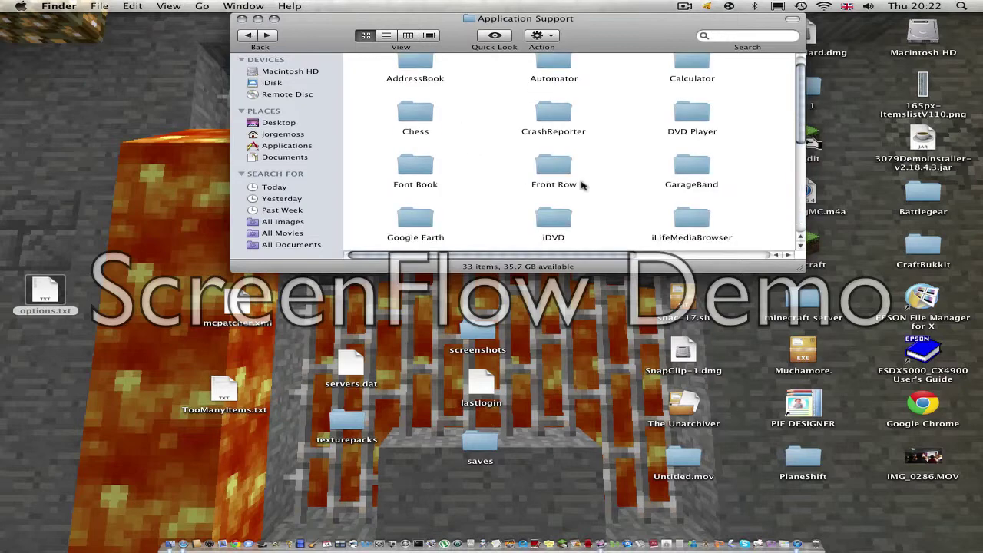
scroll(581, 186, down, 10)
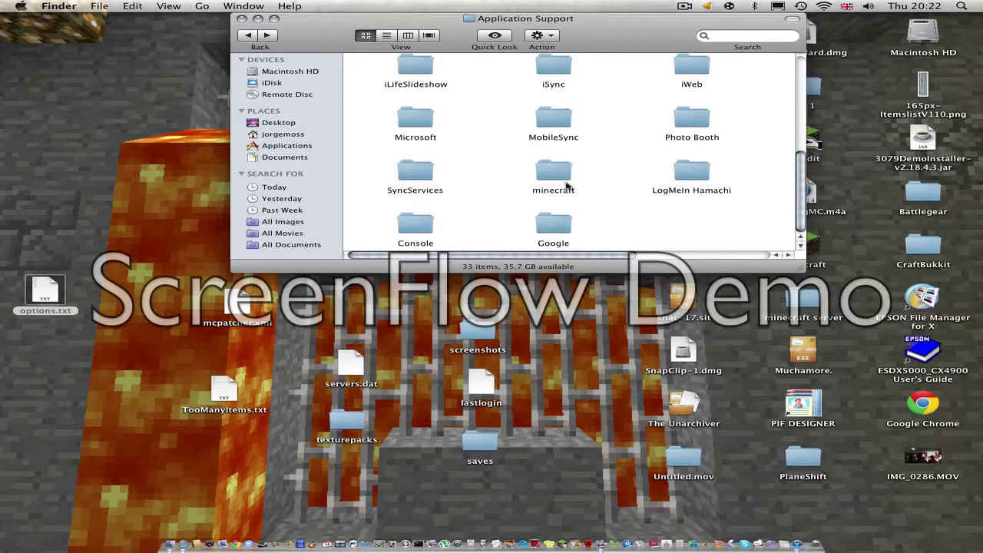
Drag the old minecraft folder from Application Support to the Trash and close the window.
drag(3, 253, 548, 507)
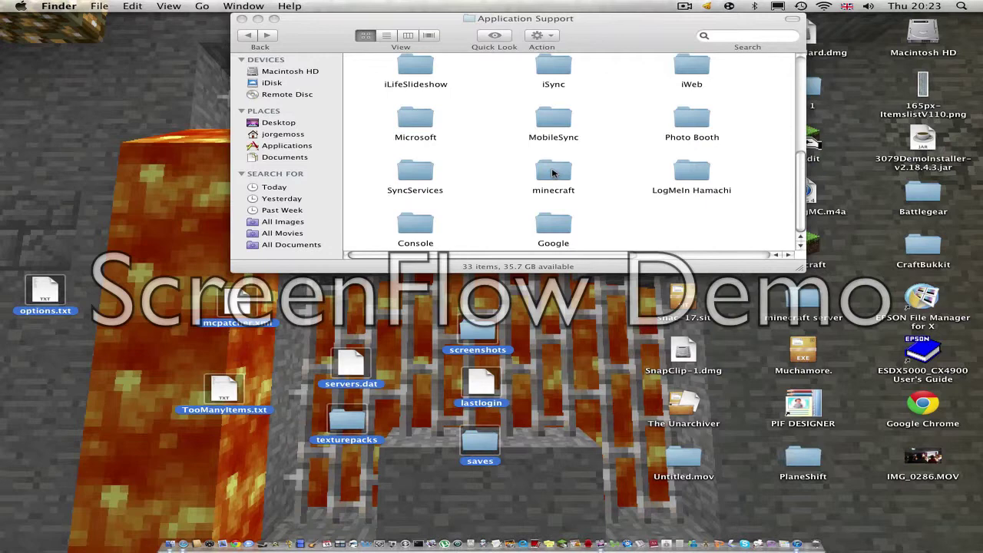
drag(552, 173, 592, 317)
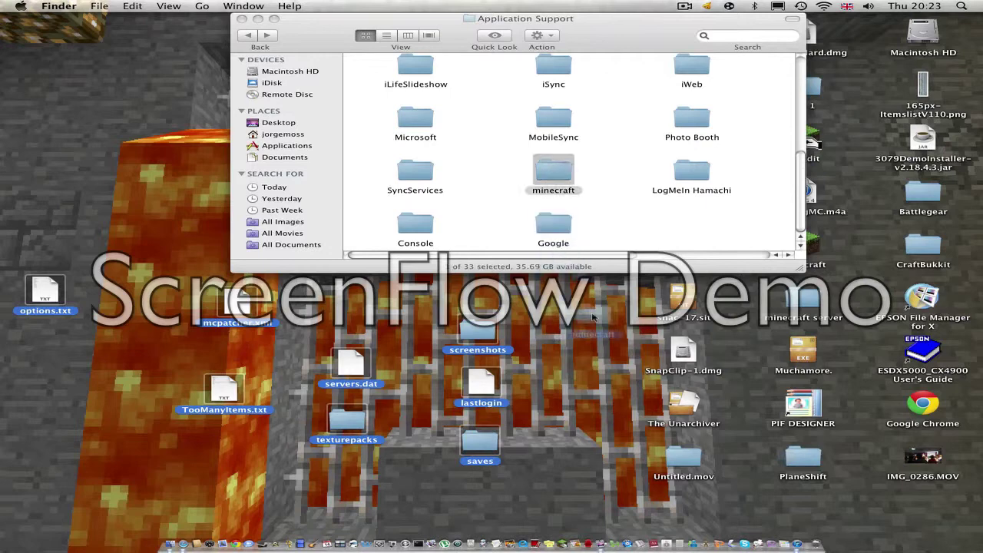
drag(592, 316, 817, 536)
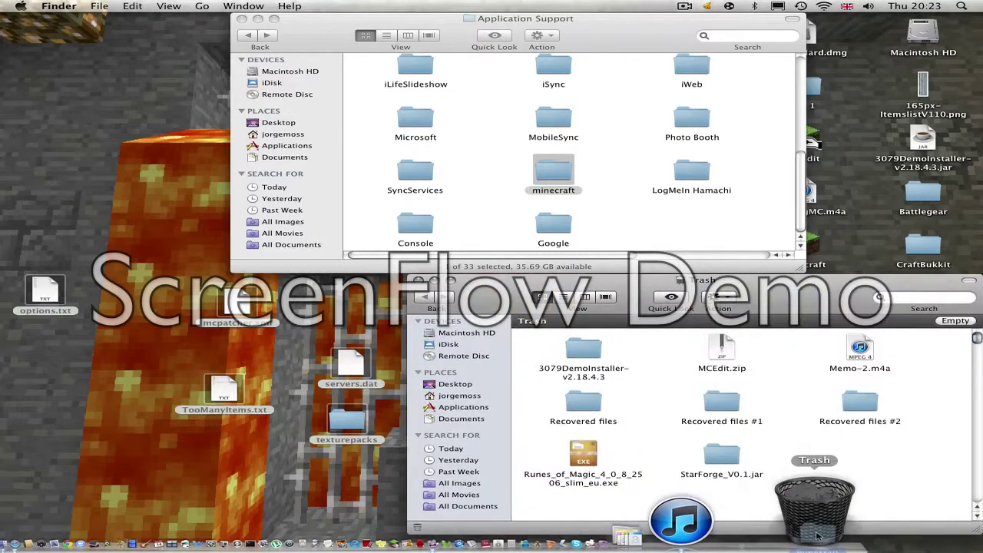
drag(817, 536, 815, 511)
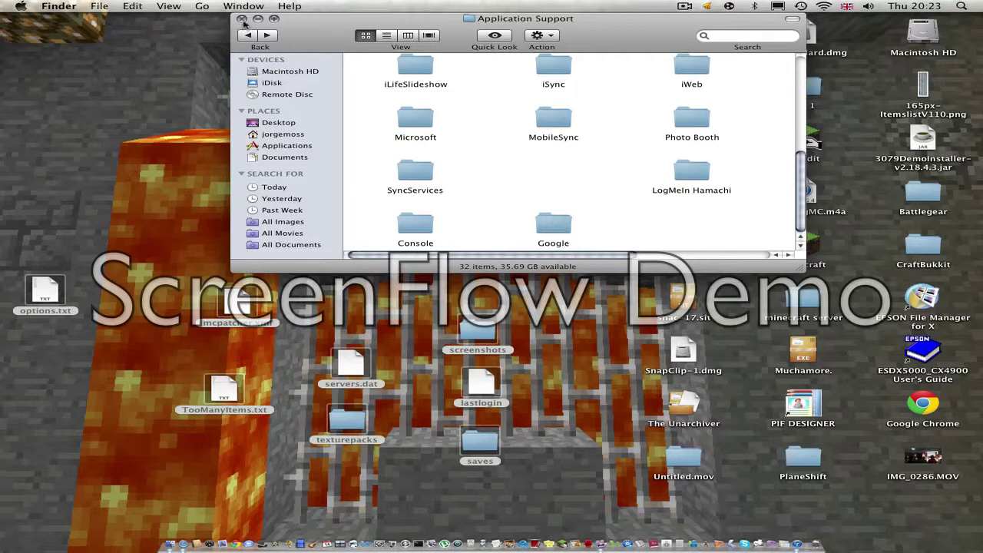
click(243, 19)
click(810, 244)
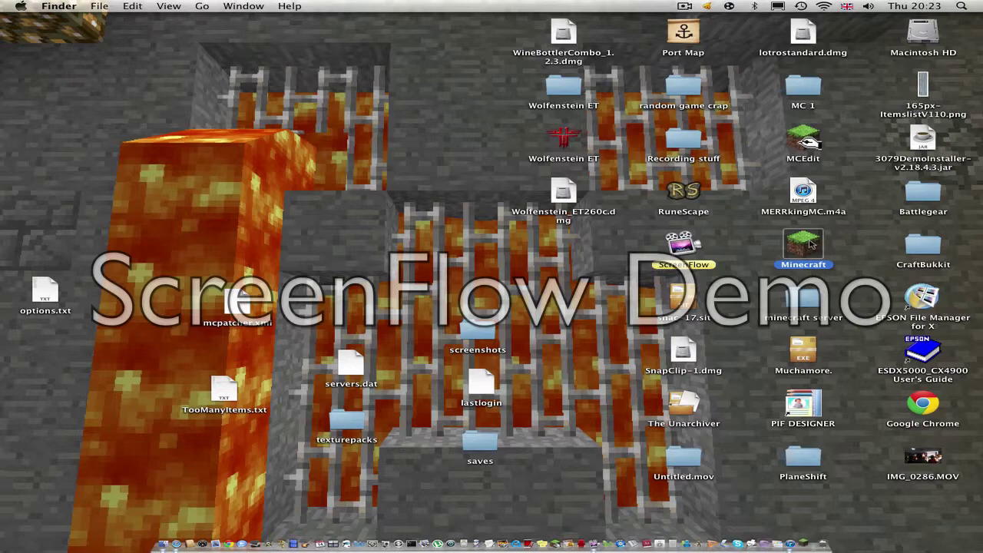
Launch Minecraft from the desktop and open Library's Application Support folder in Finder.
double_click(811, 244)
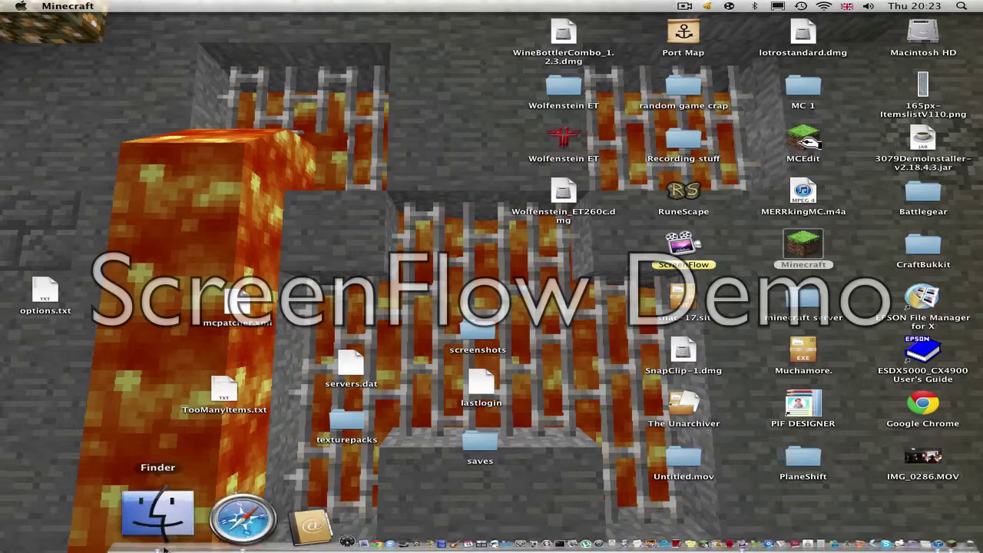
click(164, 548)
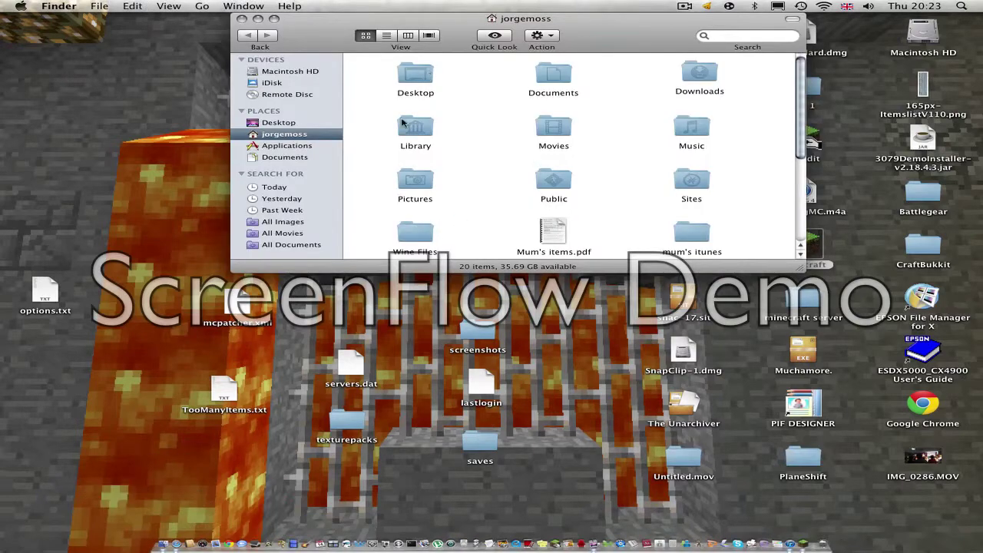
double_click(401, 123)
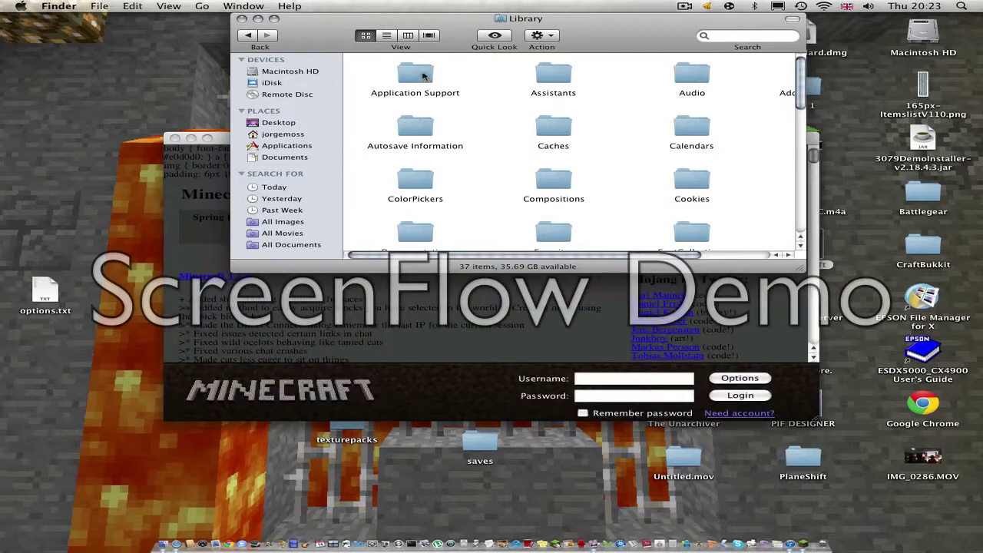
double_click(422, 75)
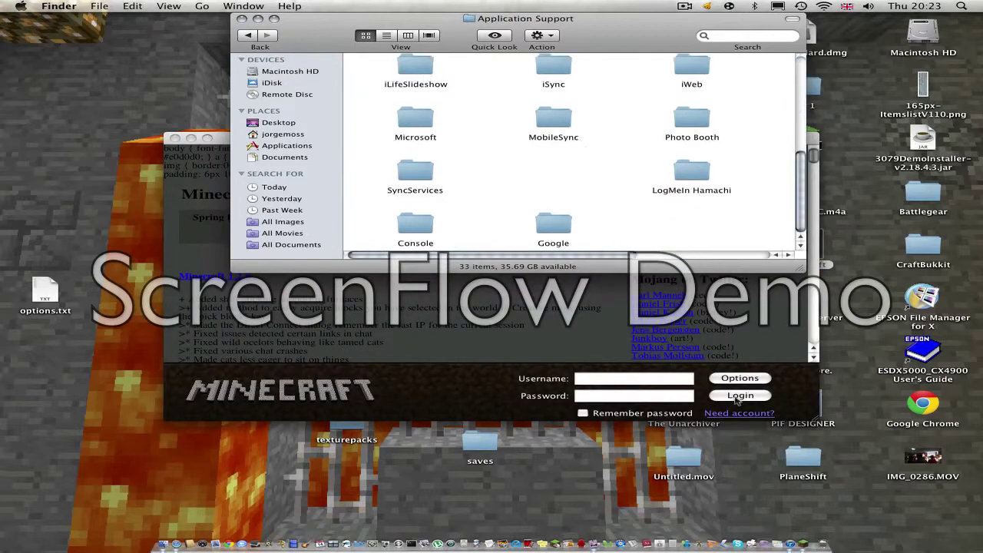
Reposition the Minecraft Launcher window to reveal the login fields and log in.
click(644, 378)
text(B)
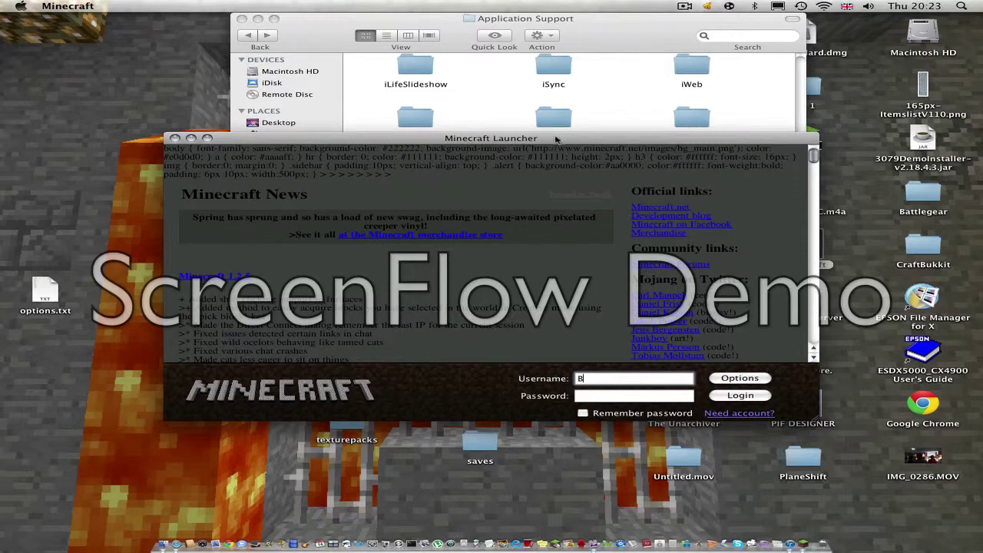
drag(556, 139, 2, 301)
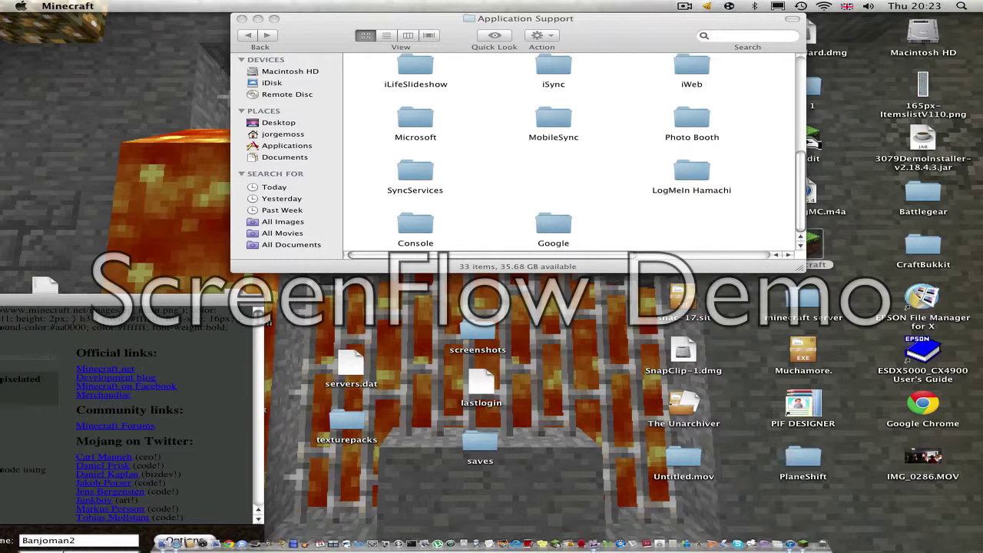
drag(119, 304, 116, 314)
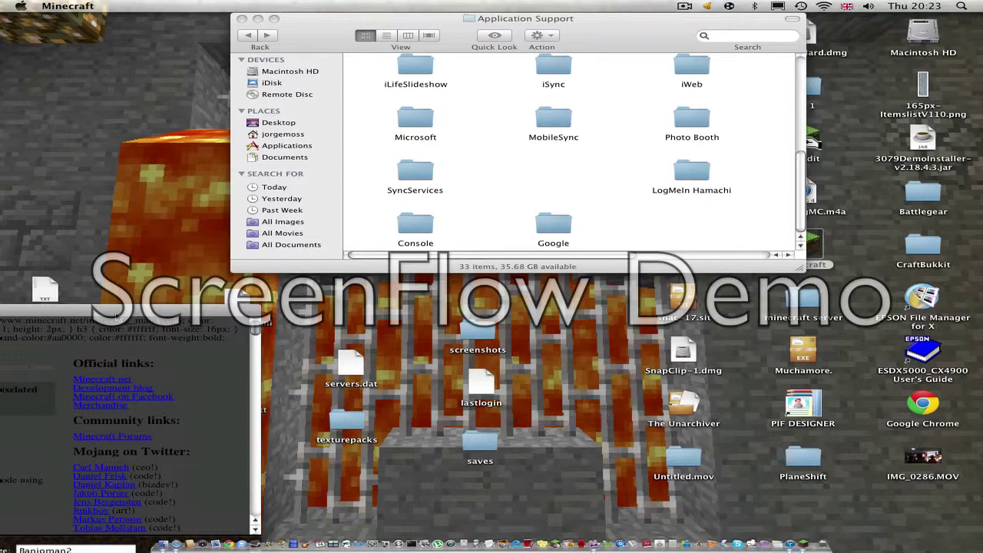
drag(115, 315, 267, 345)
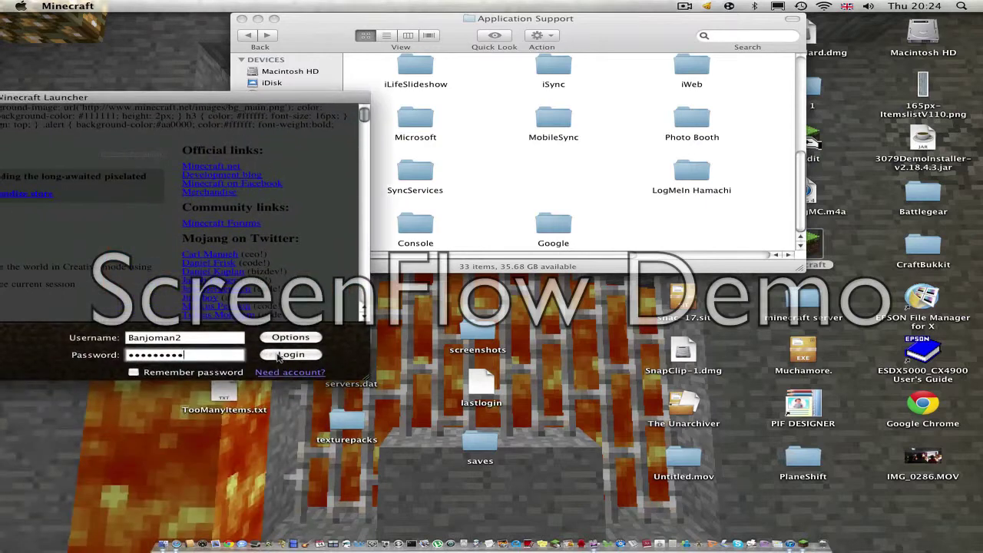
click(280, 356)
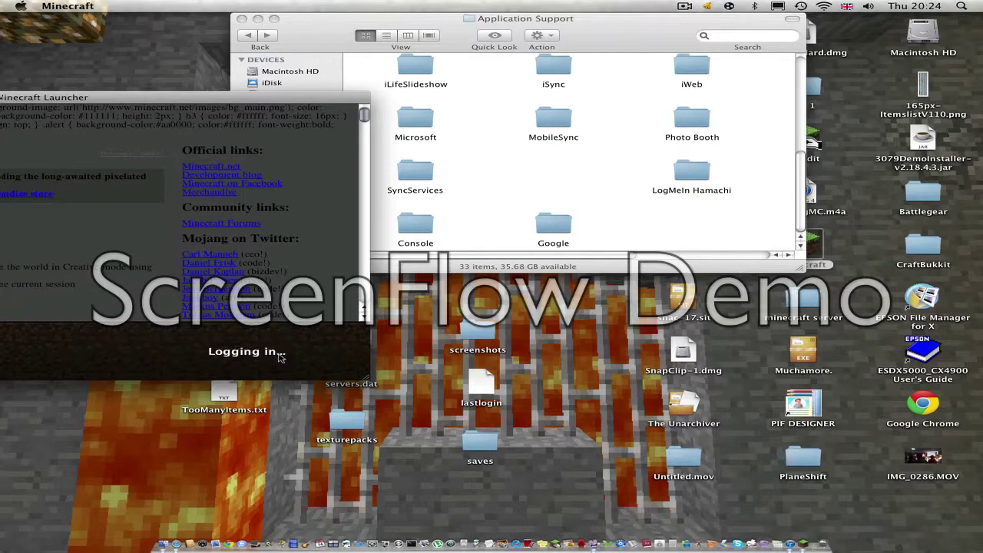
Move the updater window lower and close the Application Support window while minecraft.jar downloads.
drag(286, 97, 692, 36)
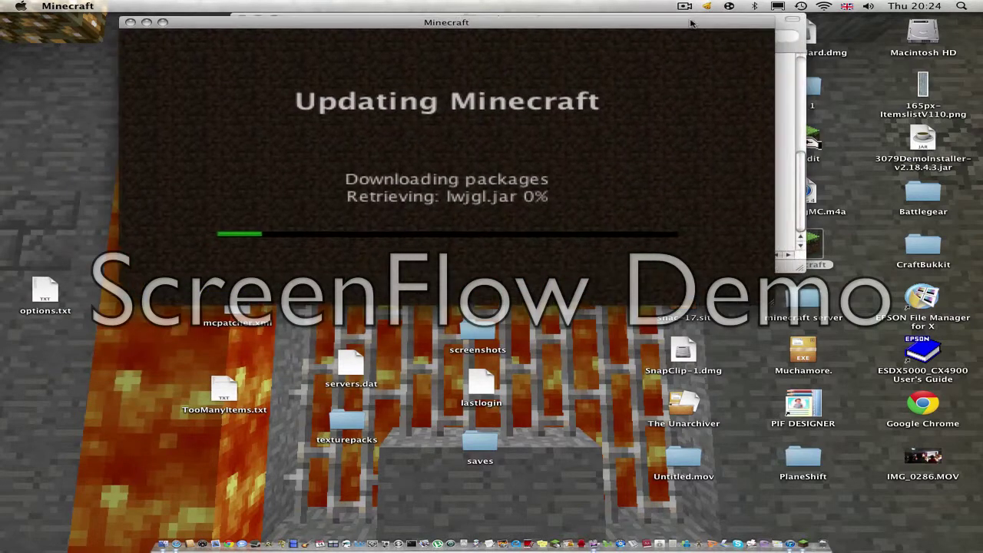
click(690, 20)
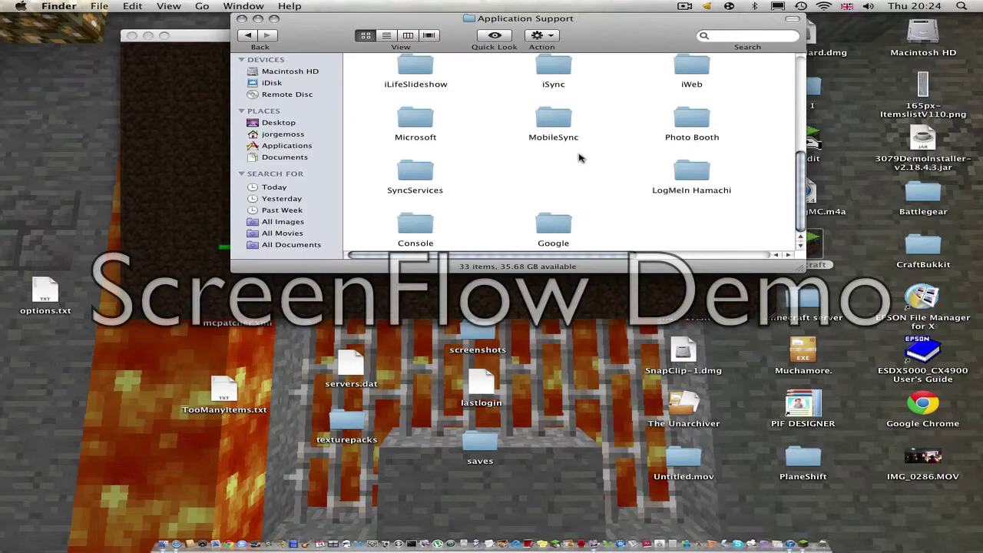
scroll(555, 172, up, 2)
scroll(556, 179, down, 2)
click(188, 36)
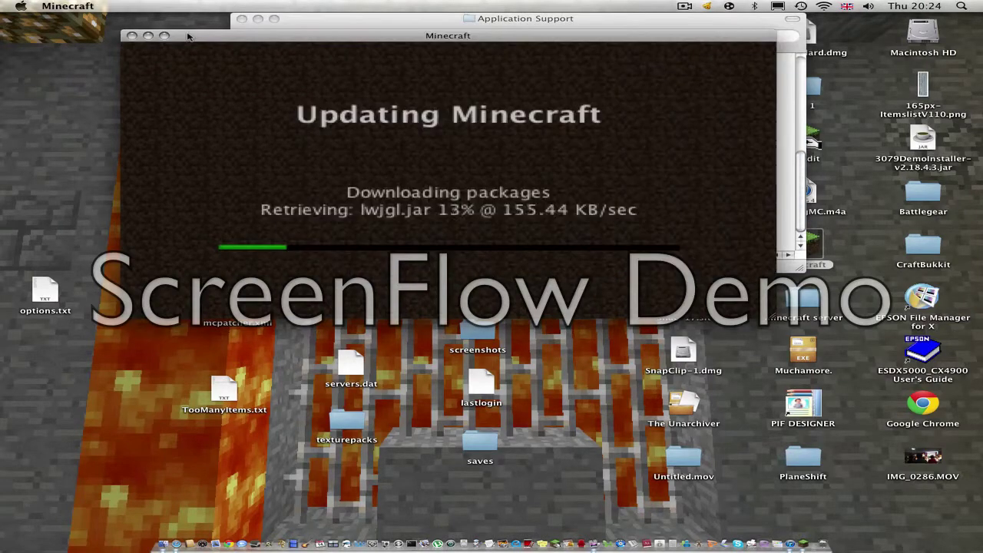
mouse_move(188, 36)
mouse_down()
mouse_move(195, 360)
mouse_move(196, 306)
mouse_up()
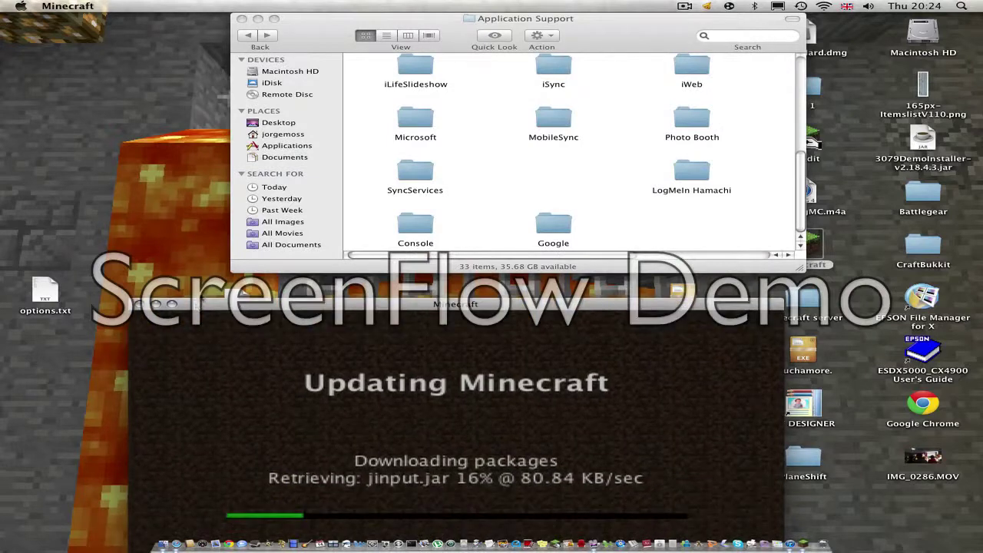
scroll(438, 171, up, 10)
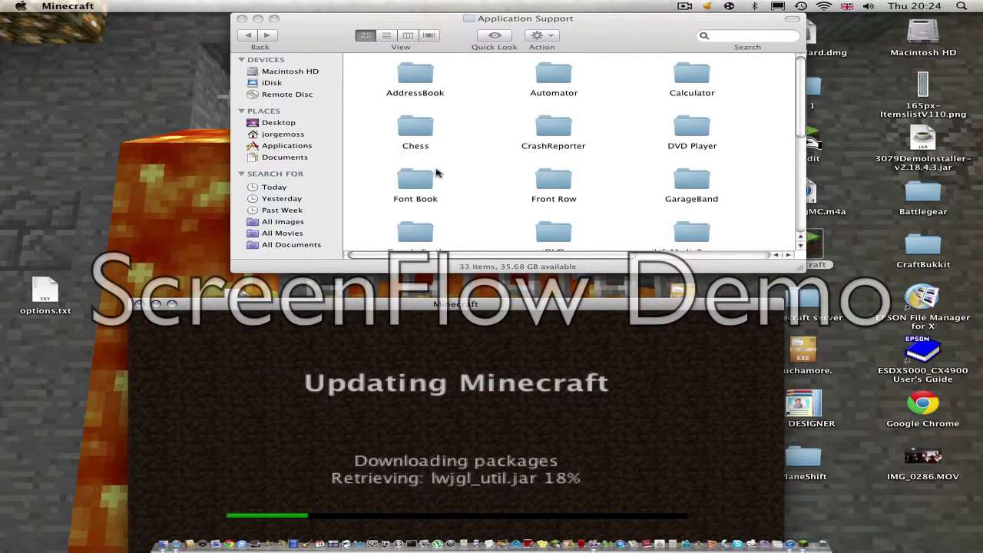
click(241, 19)
Open the home folder from the Dock and go into Library, then Application Support.
click(161, 547)
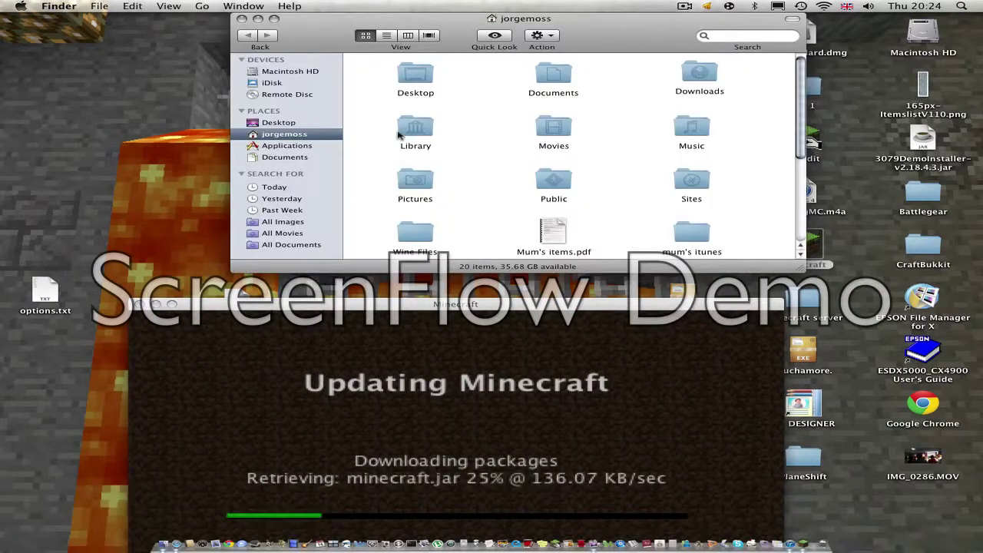
double_click(415, 123)
double_click(430, 73)
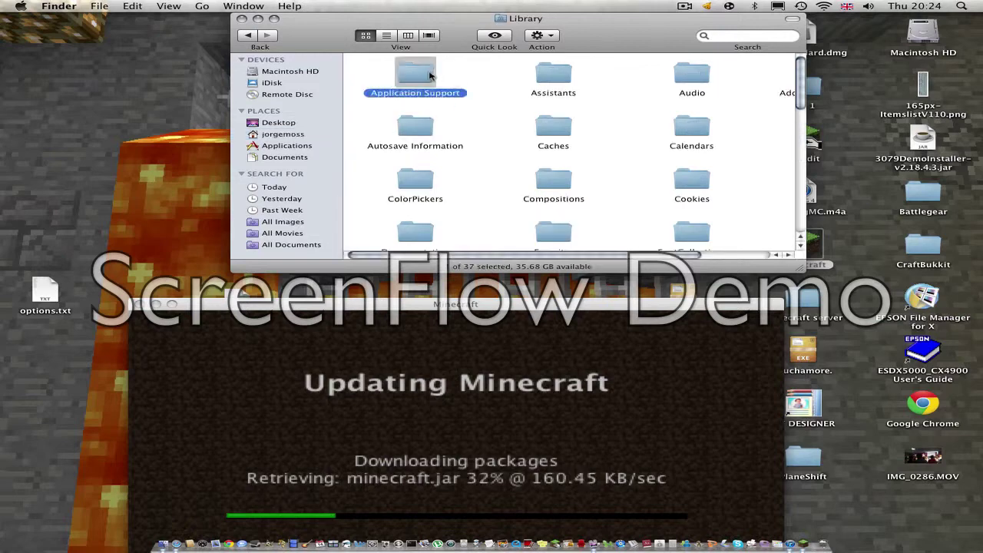
scroll(558, 170, down, 5)
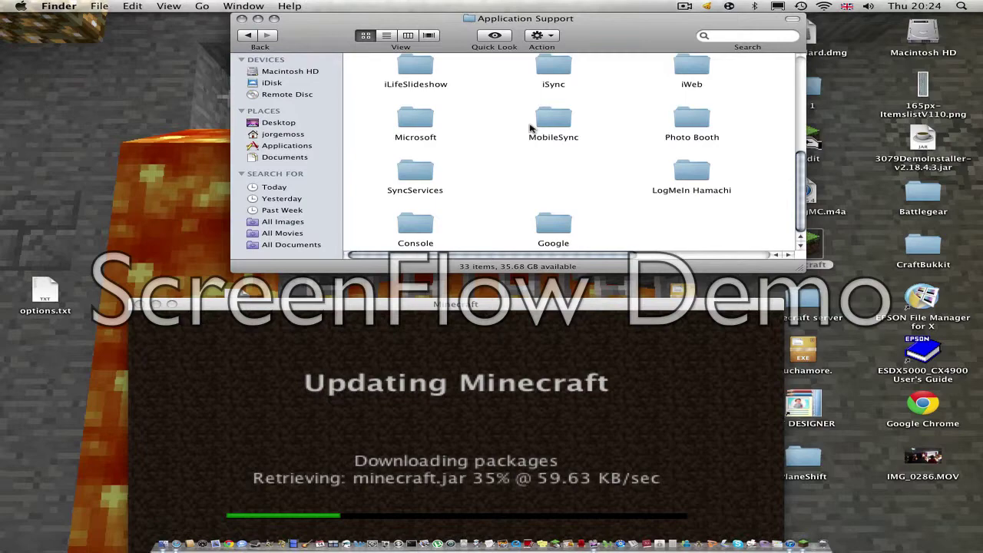
scroll(570, 147, up, 5)
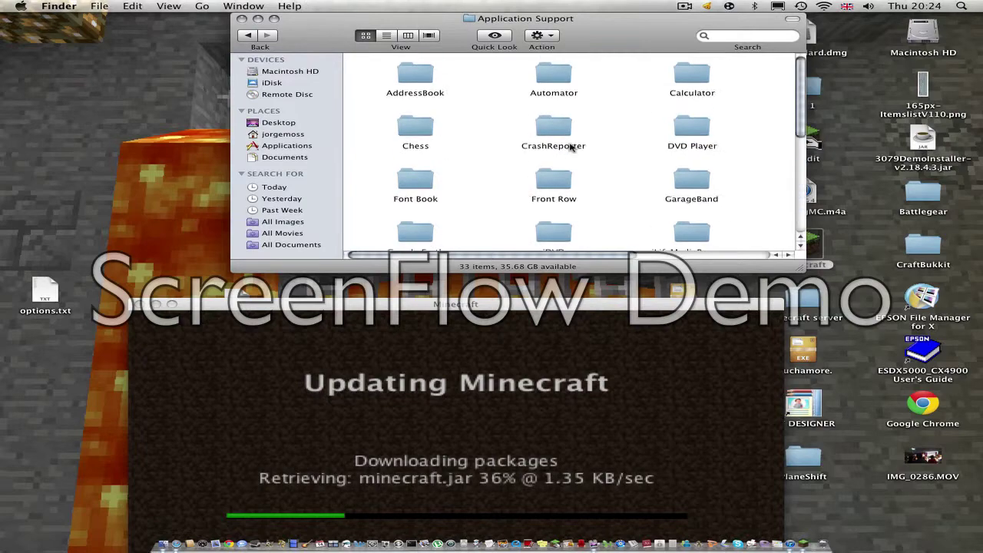
scroll(569, 147, down, 5)
mouse_move(523, 306)
mouse_down()
mouse_move(595, 32)
mouse_move(573, 284)
mouse_up()
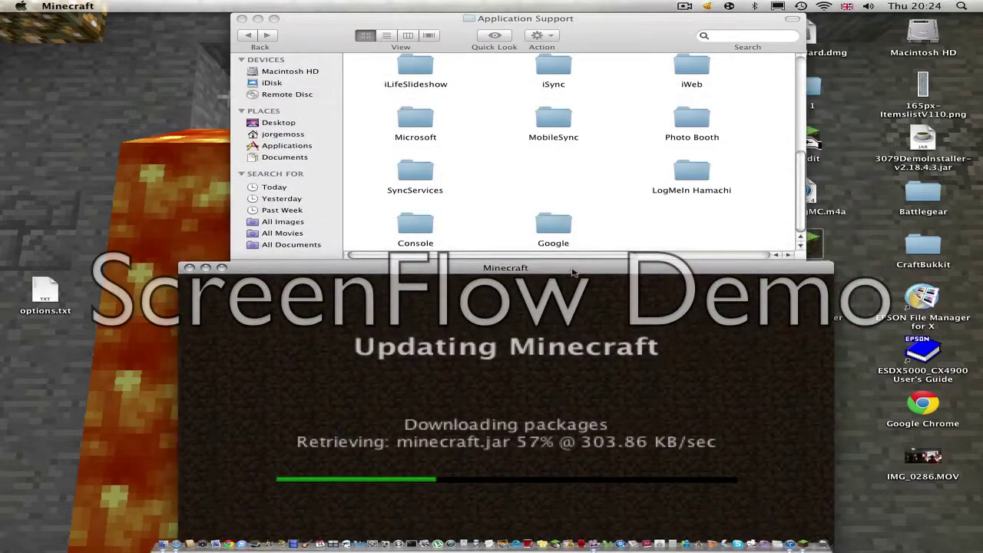
Locate the regenerated minecraft folder and drag its icon left among the other folders.
click(586, 194)
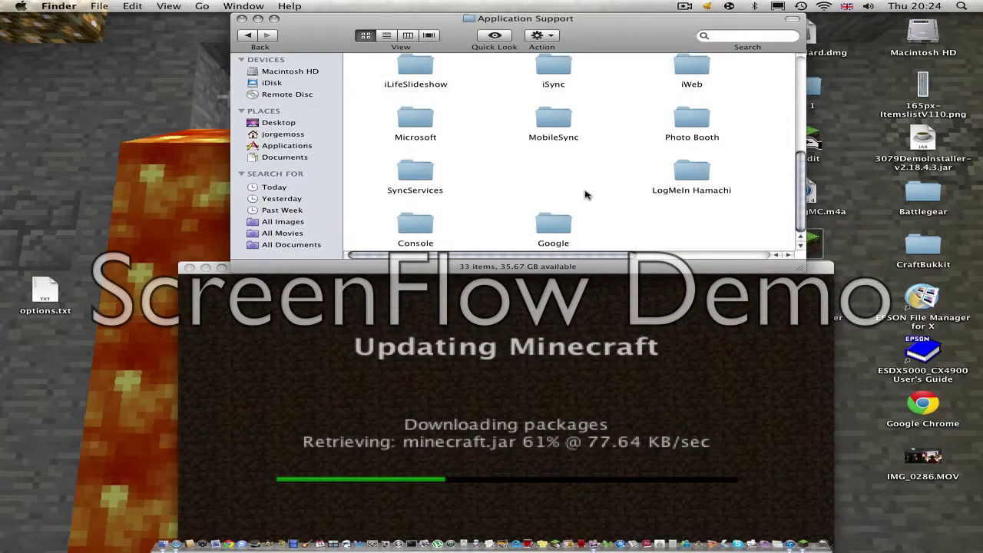
scroll(585, 195, up, 5)
scroll(582, 193, down, 5)
scroll(582, 194, up, 5)
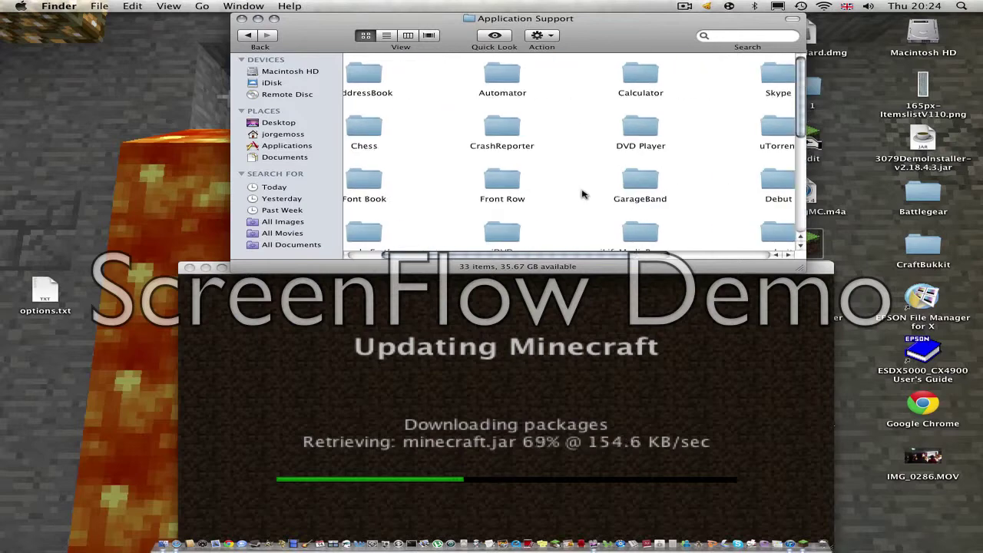
scroll(582, 195, right, 5)
scroll(582, 194, down, 5)
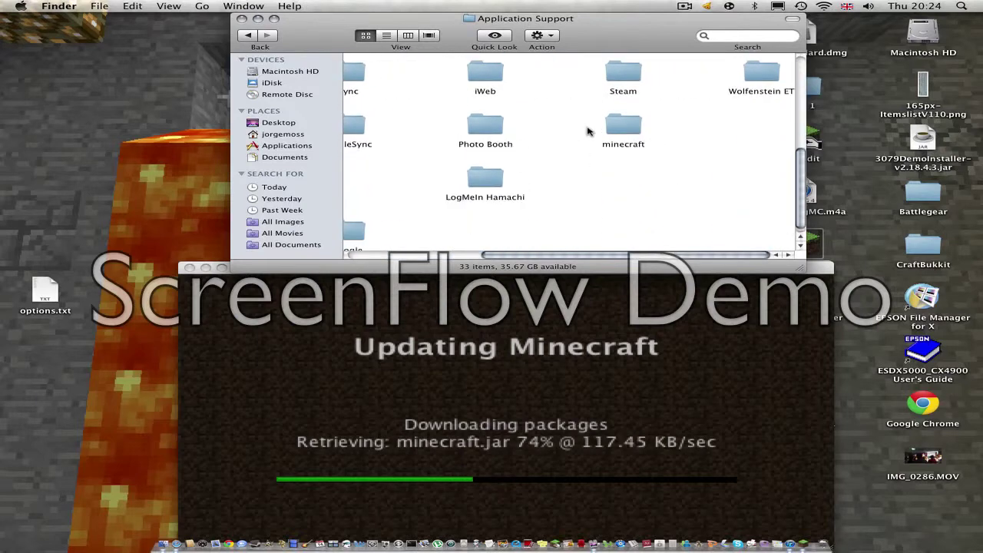
drag(637, 135, 420, 180)
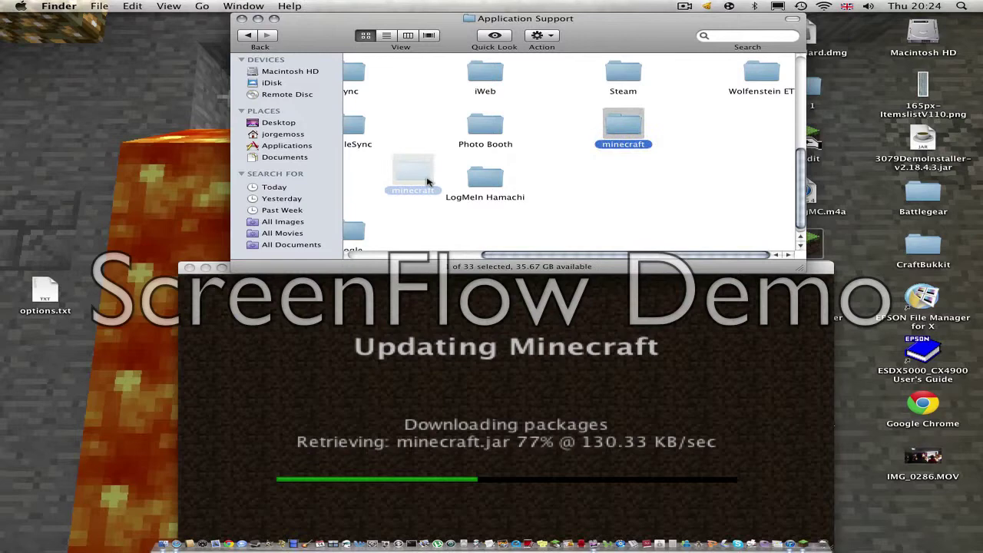
drag(592, 179, 554, 185)
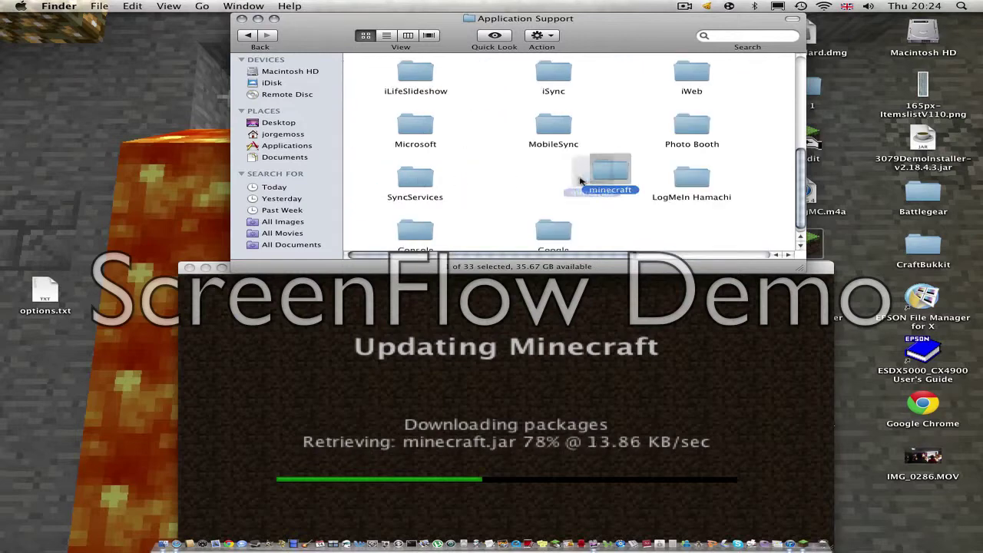
Clear a stray folder selection, nudge the minecraft icon into place, and open it.
scroll(554, 184, right, 5)
scroll(555, 184, up, 3)
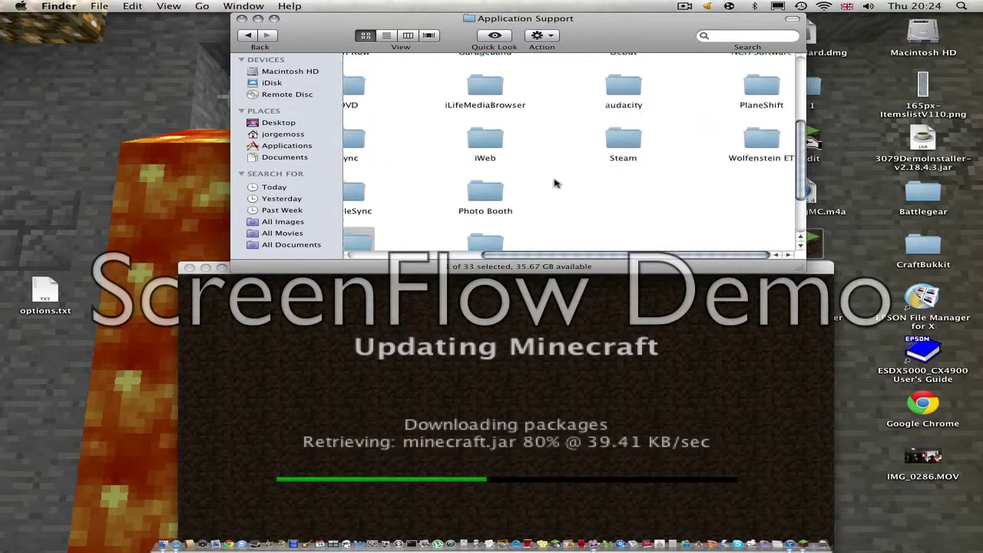
scroll(554, 184, up, 3)
drag(562, 116, 722, 208)
scroll(720, 207, down, 5)
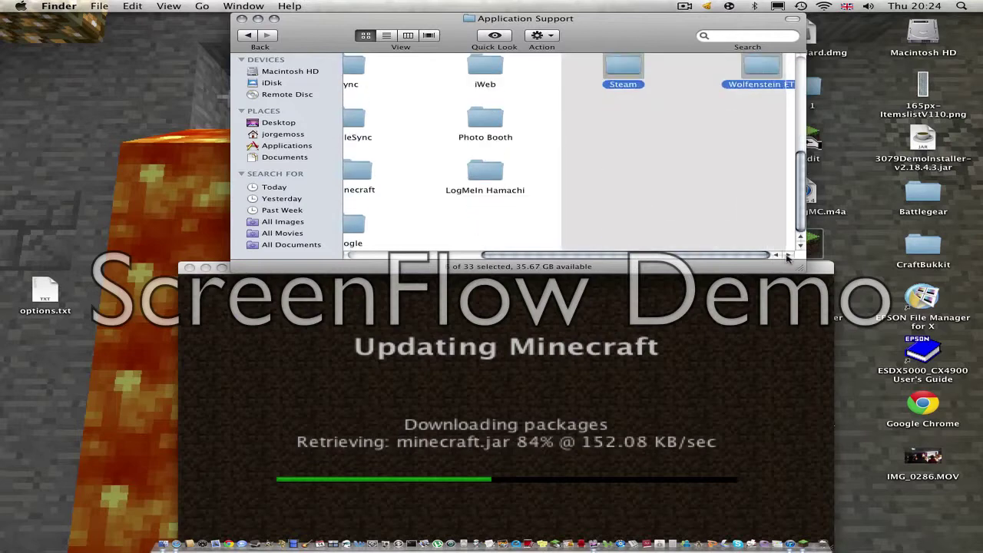
click(674, 221)
scroll(649, 224, left, 5)
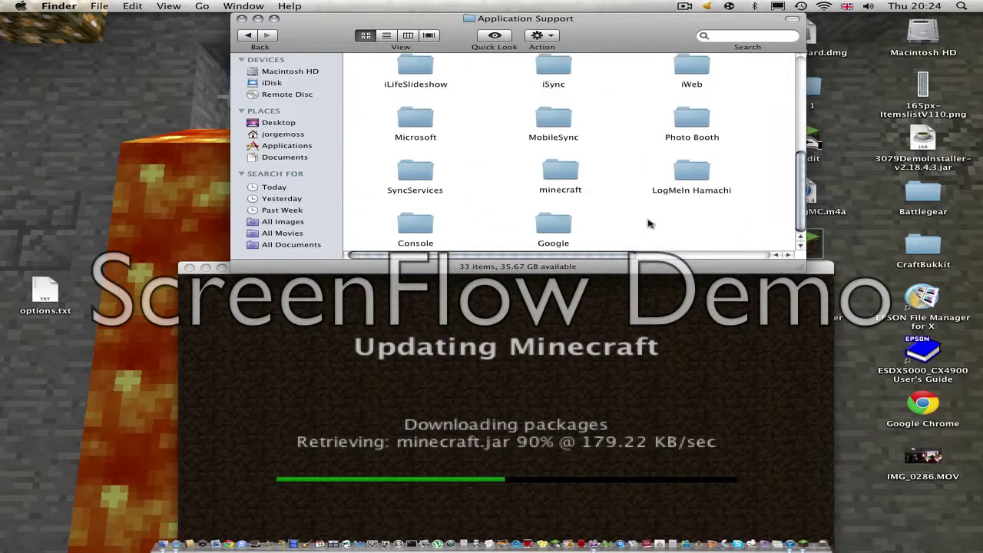
drag(569, 180, 551, 177)
double_click(551, 177)
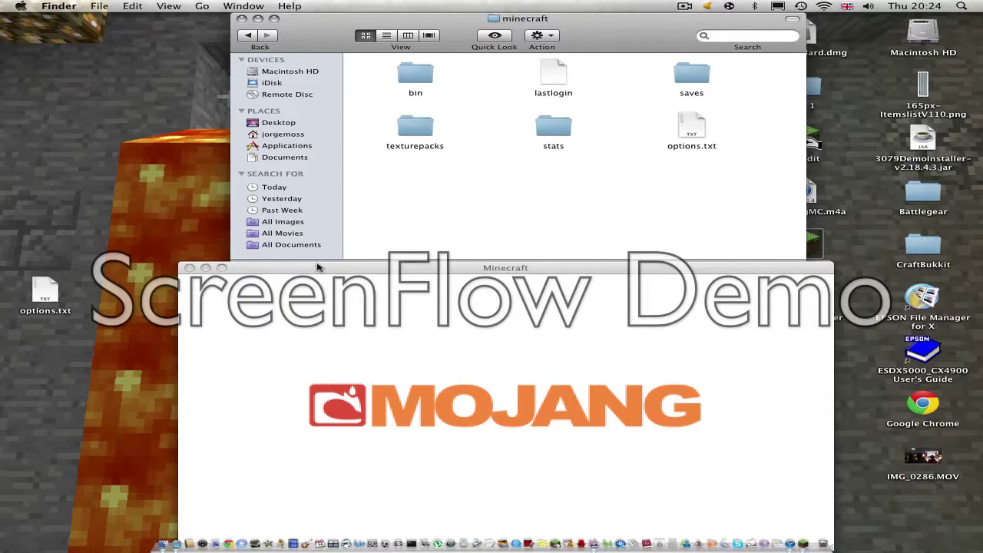
Copy the screenshots folder into minecraft, then cancel the first attempt to replace saves.
drag(339, 267, 676, 332)
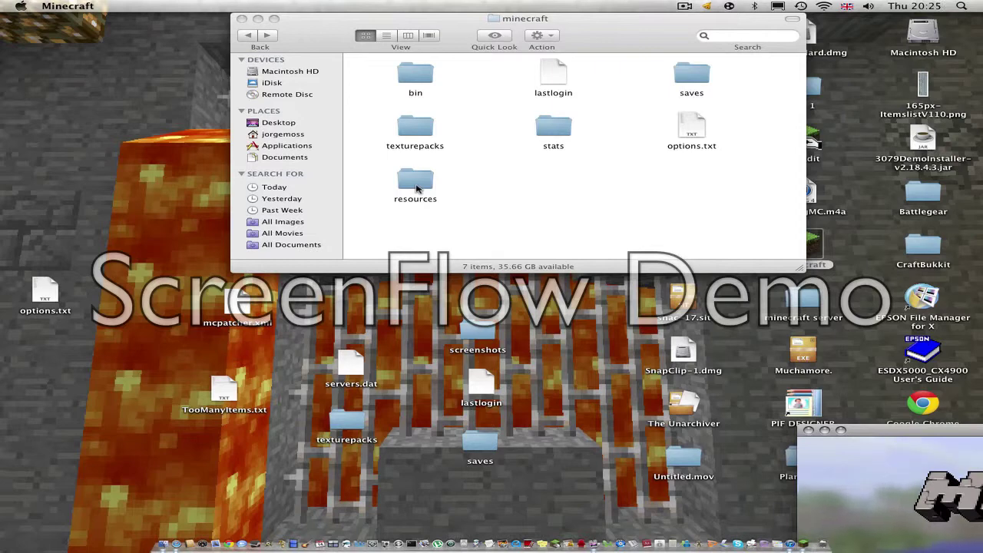
drag(477, 332, 562, 185)
drag(692, 77, 461, 115)
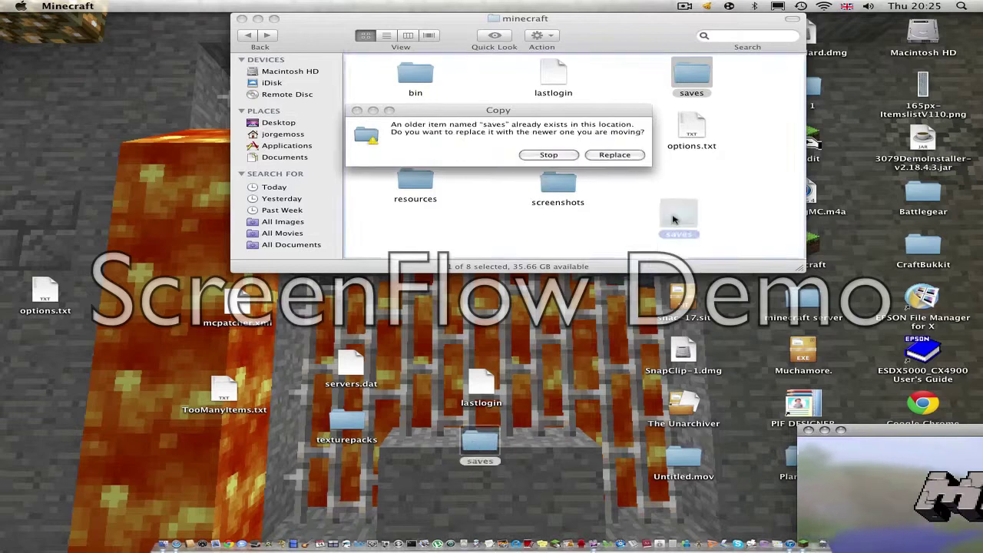
click(563, 162)
drag(691, 76, 672, 89)
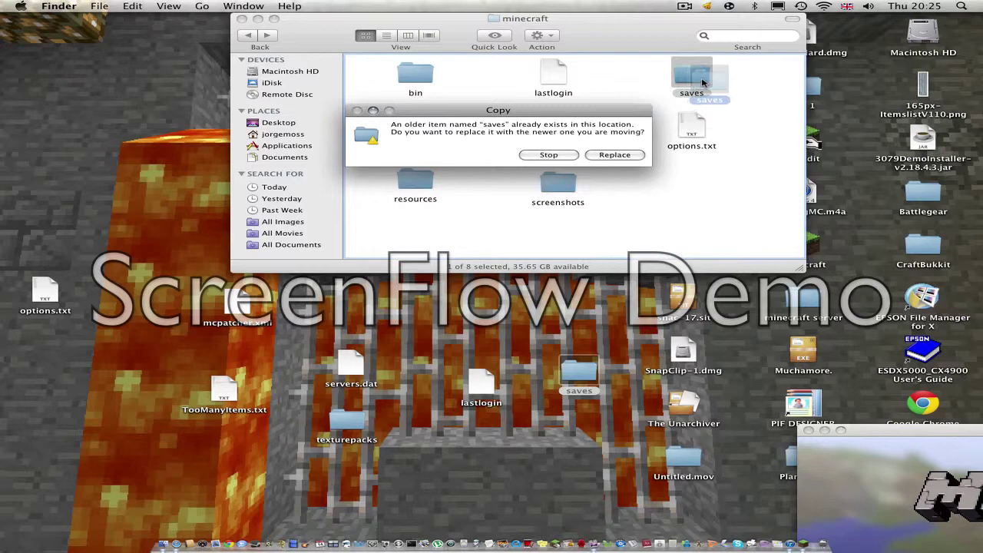
click(548, 154)
Replace the minecraft saves folder with the old backed-up saves folder.
mouse_move(688, 75)
mouse_down()
mouse_move(659, 113)
mouse_move(685, 71)
mouse_up()
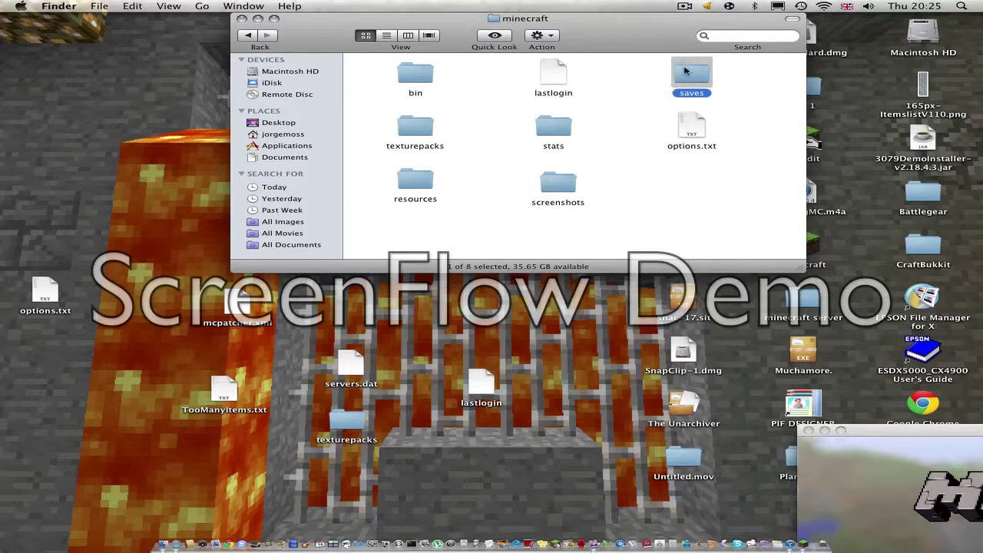
double_click(694, 83)
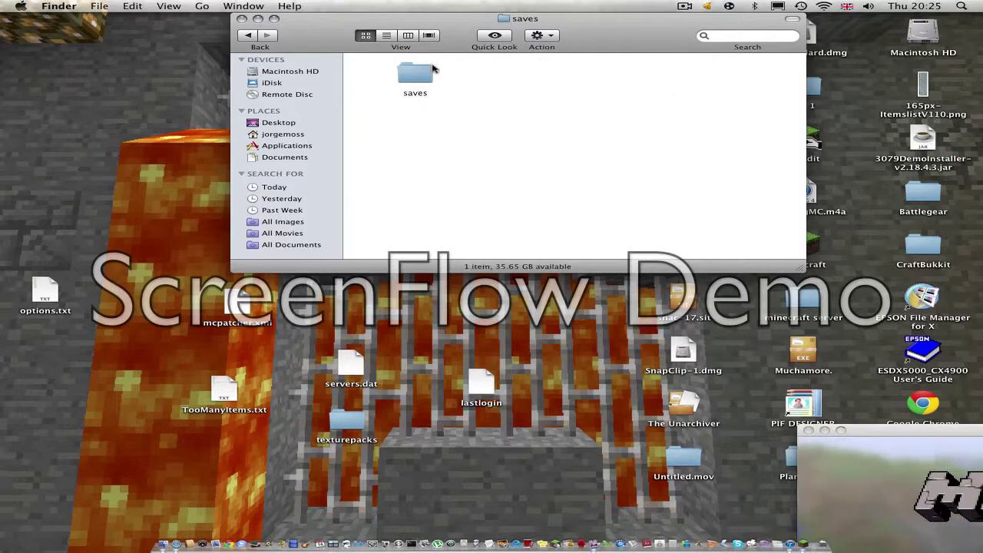
mouse_move(433, 69)
mouse_down()
mouse_move(438, 165)
mouse_move(513, 305)
mouse_up()
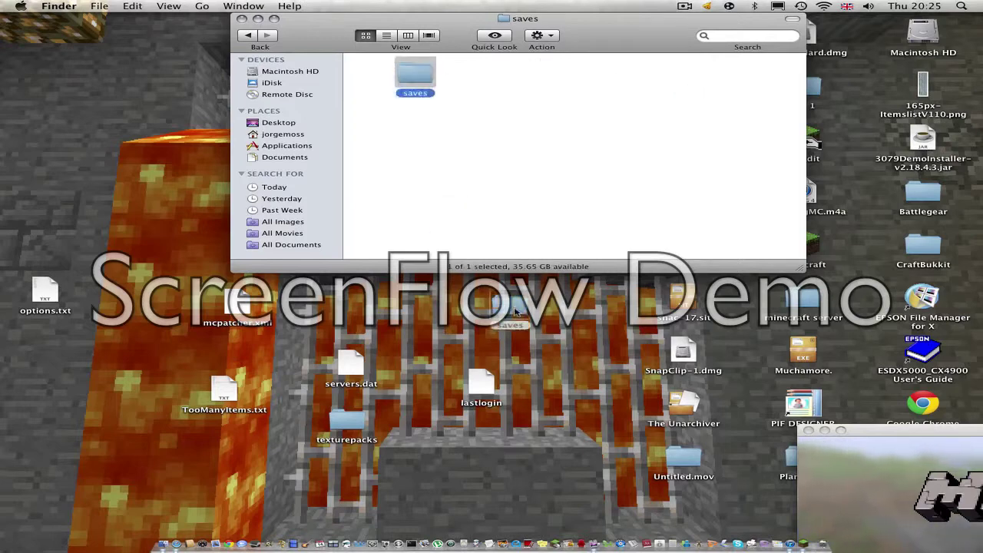
click(250, 36)
drag(513, 307, 676, 198)
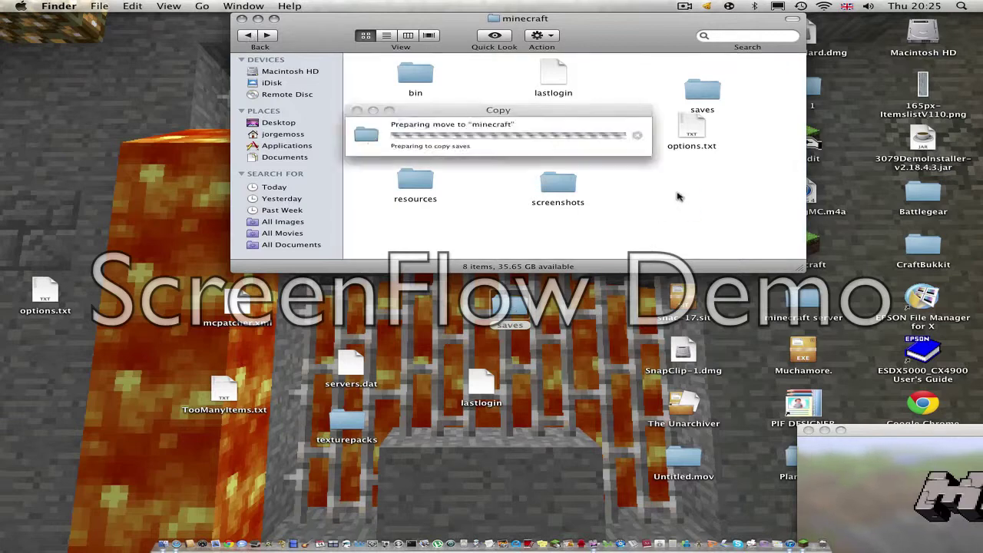
click(613, 158)
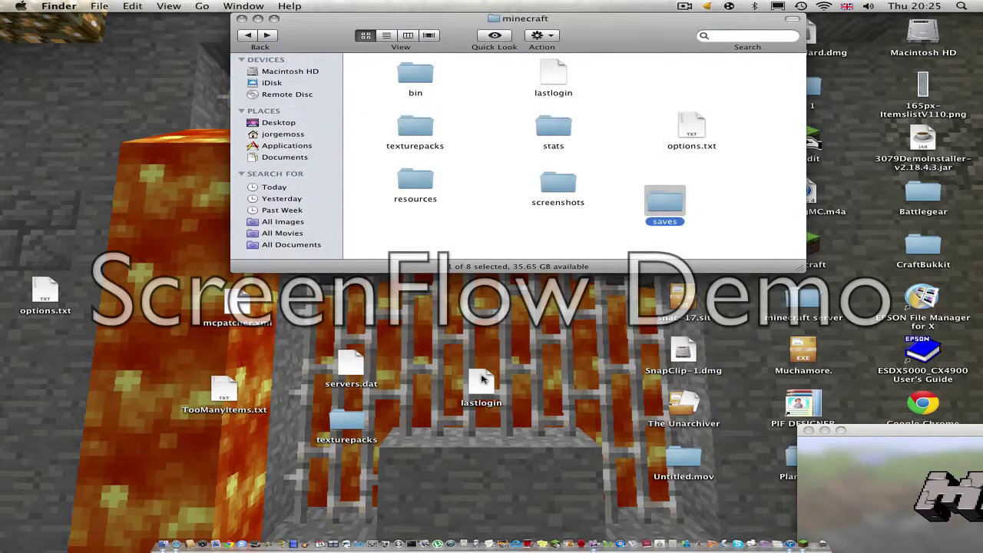
Move lastlogin, servers.dat, mcpatcher.xml and options.txt into minecraft, replacing existing copies.
drag(482, 378, 656, 125)
click(615, 154)
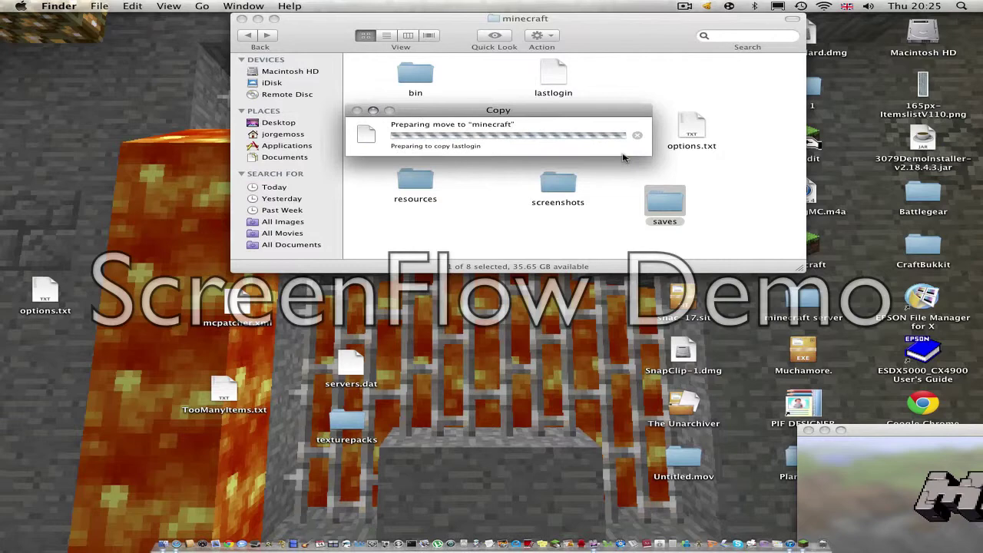
drag(349, 368, 496, 83)
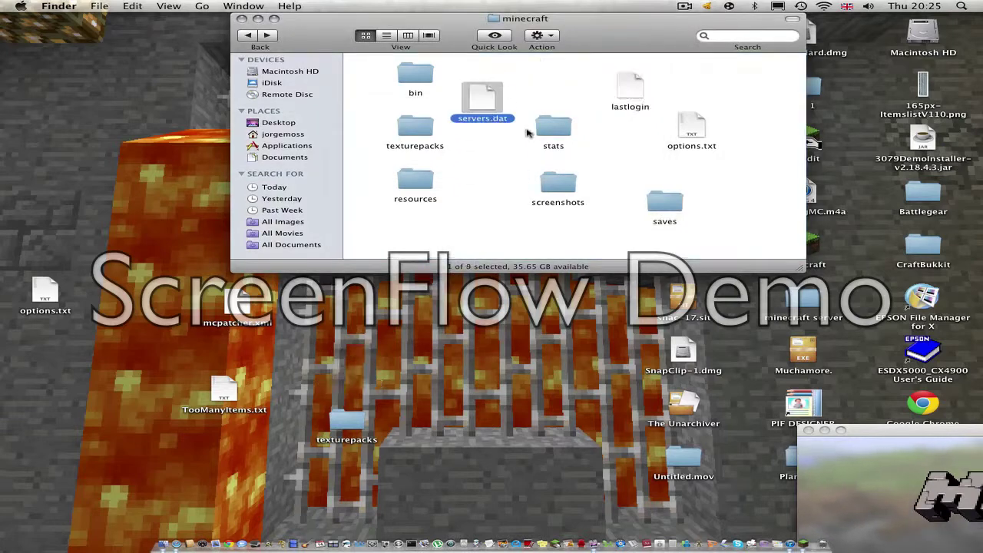
drag(255, 307, 434, 226)
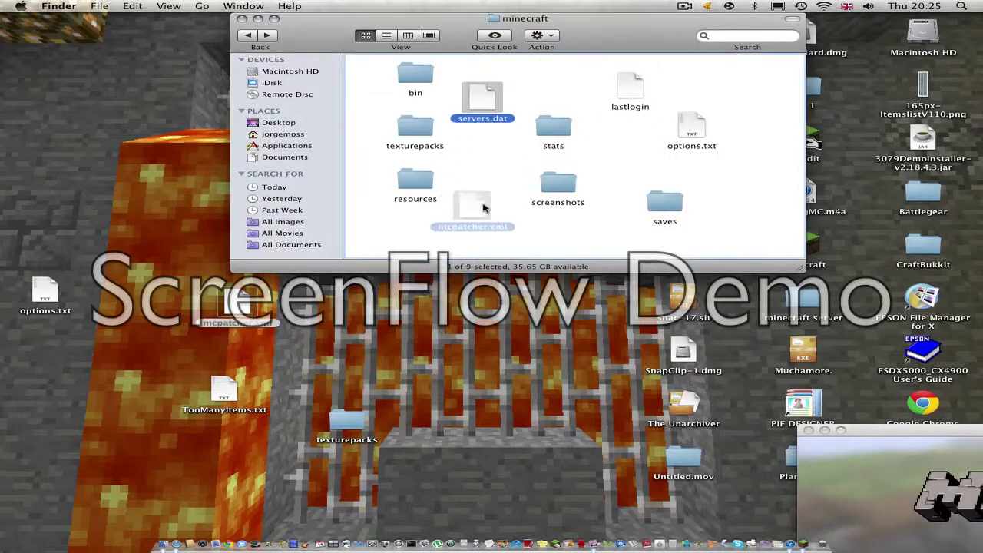
drag(42, 292, 749, 80)
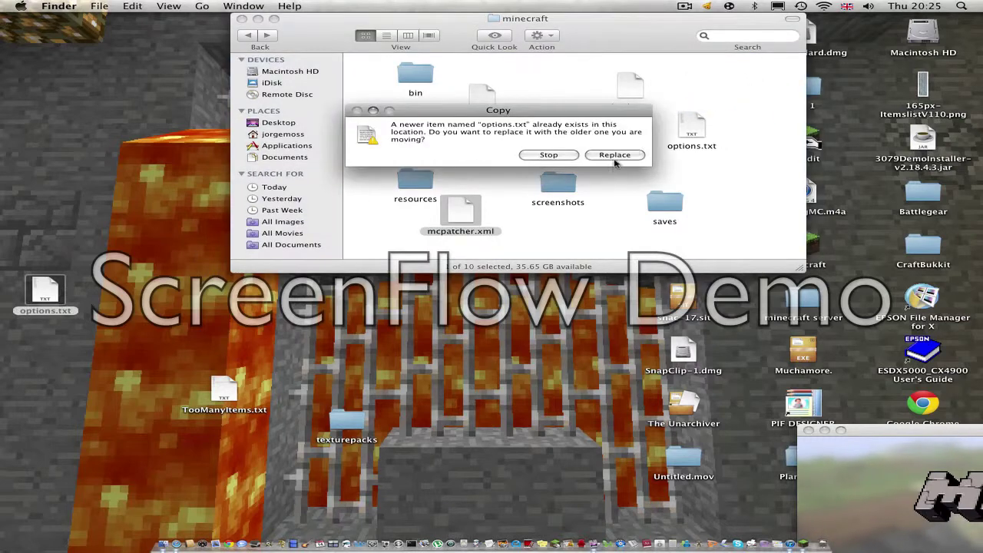
click(619, 161)
Move texturepacks into minecraft, replacing the existing folder, and add TooManyItems.txt.
drag(350, 421, 683, 145)
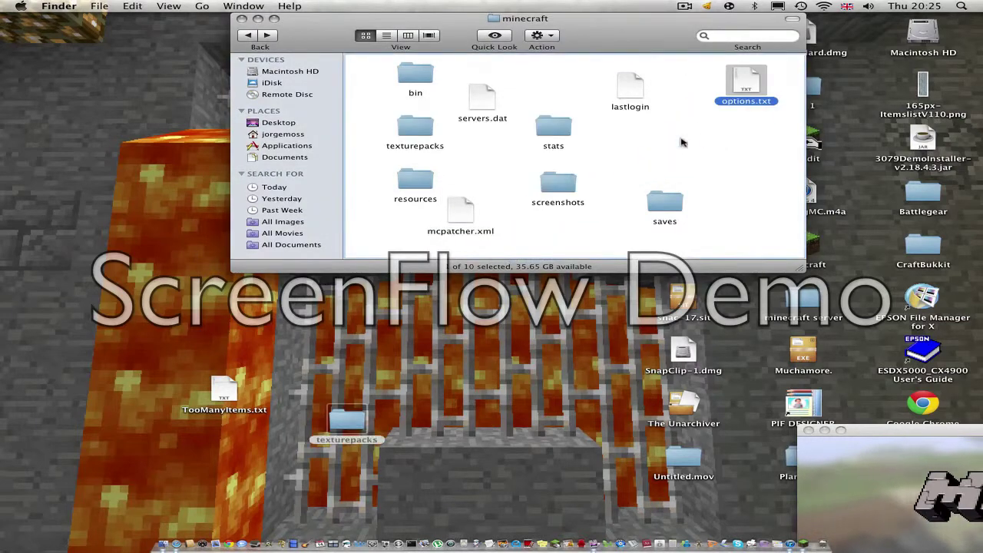
click(616, 157)
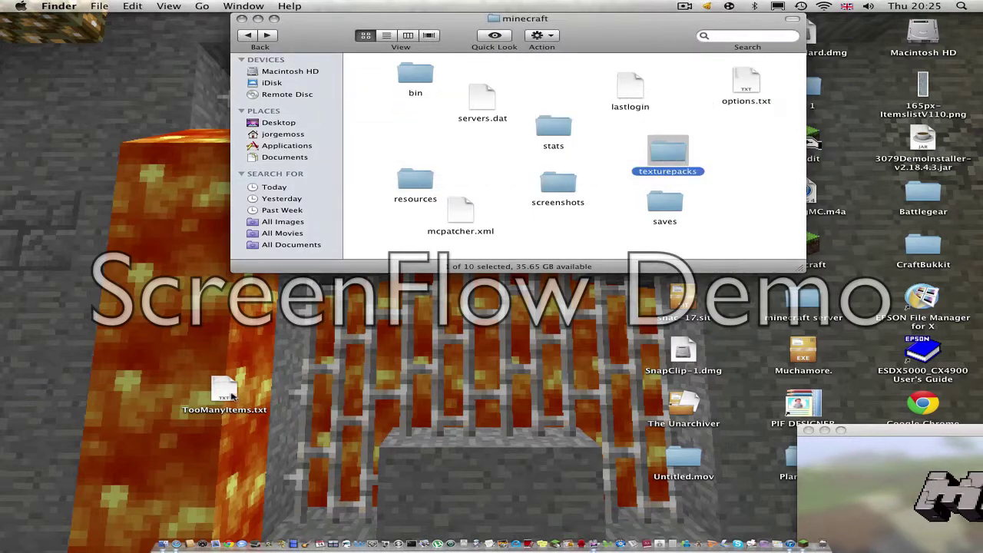
mouse_move(224, 390)
mouse_down()
mouse_move(499, 153)
mouse_move(413, 123)
mouse_up()
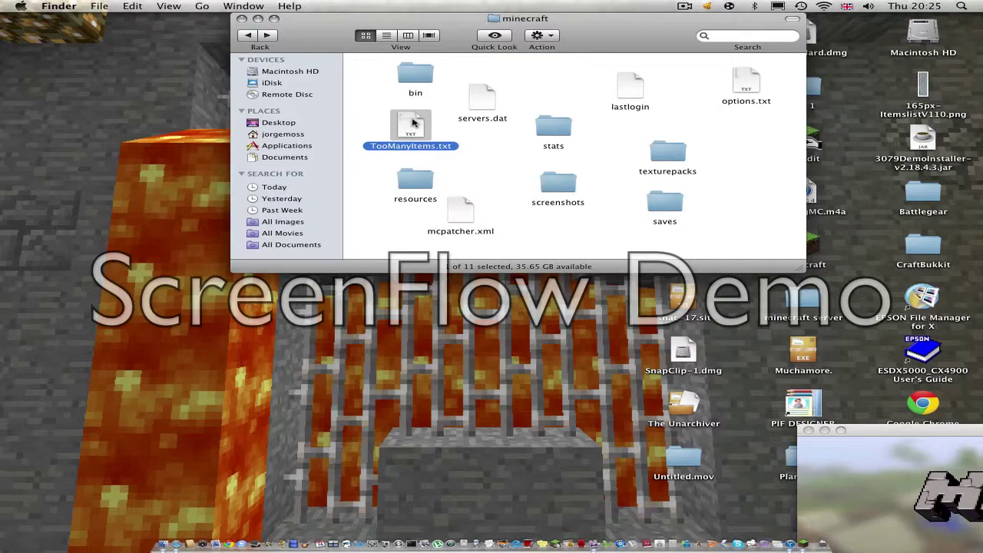
Check that the restored multiplayer servers and single-player worlds are listed.
drag(880, 438, 269, 126)
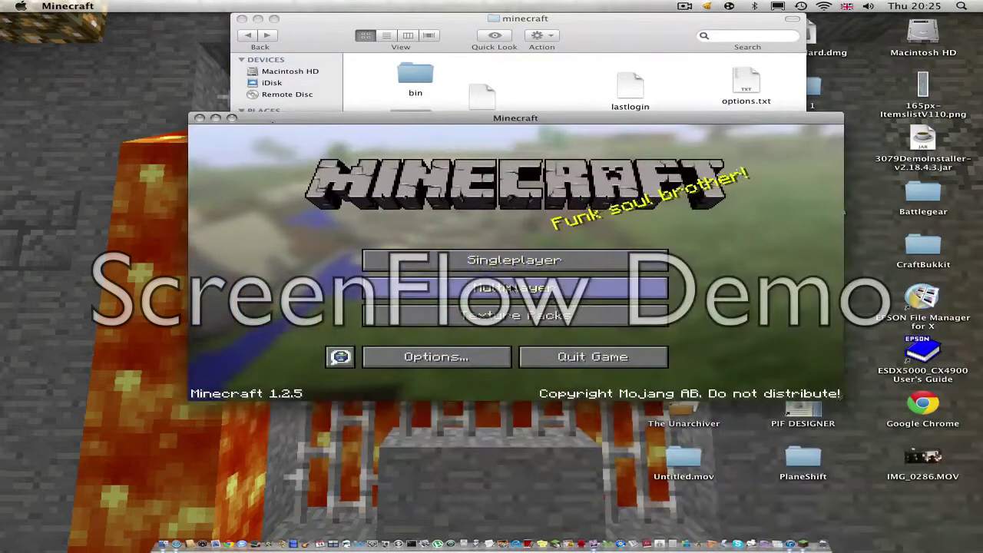
click(469, 313)
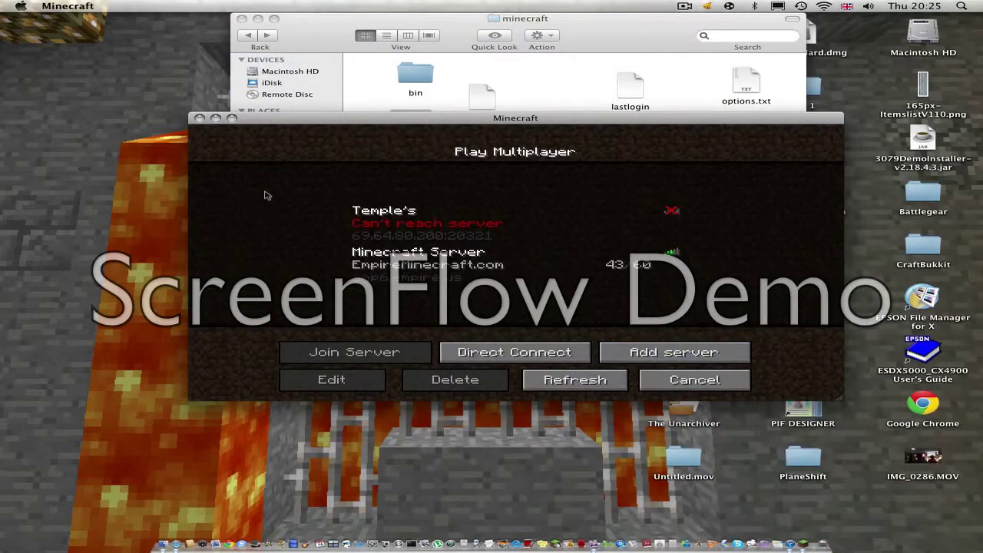
click(657, 377)
click(497, 289)
click(655, 376)
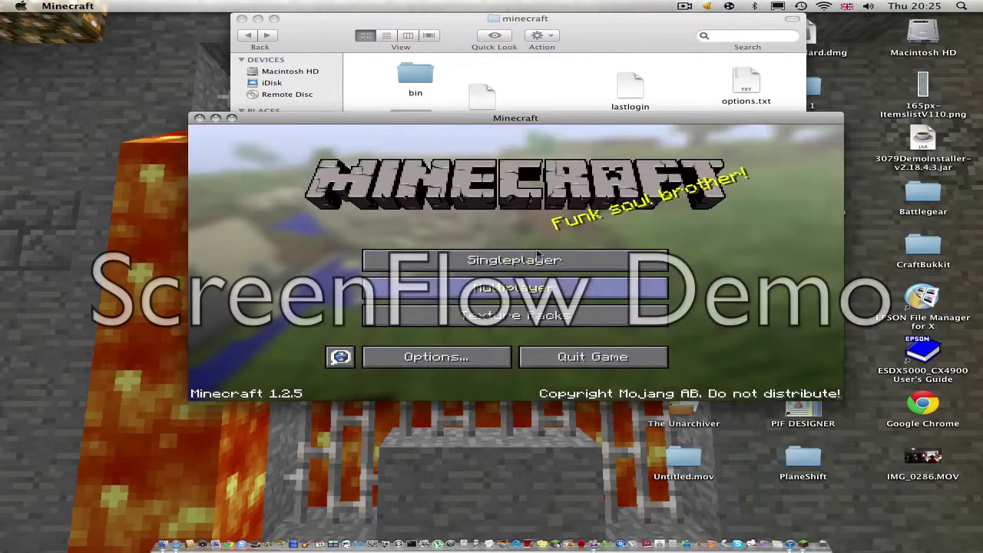
click(510, 257)
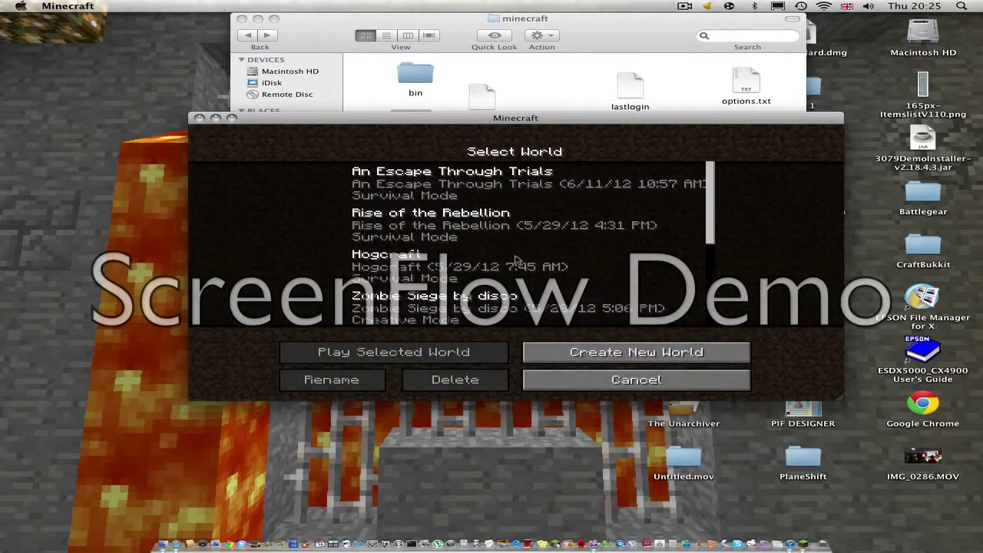
scroll(517, 262, down, 5)
click(636, 380)
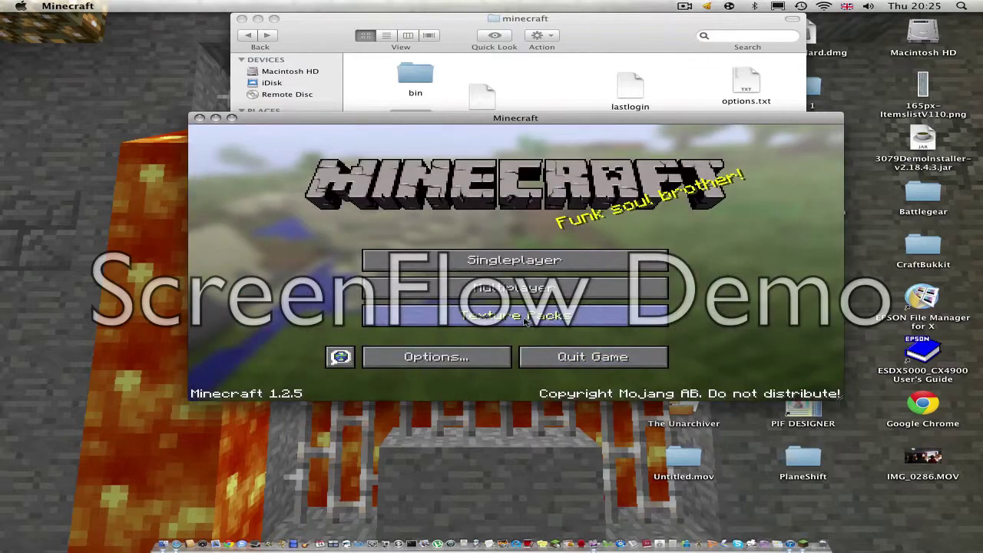
Review the restored texture packs, then select the Minecraft Server multiplayer entry.
click(519, 310)
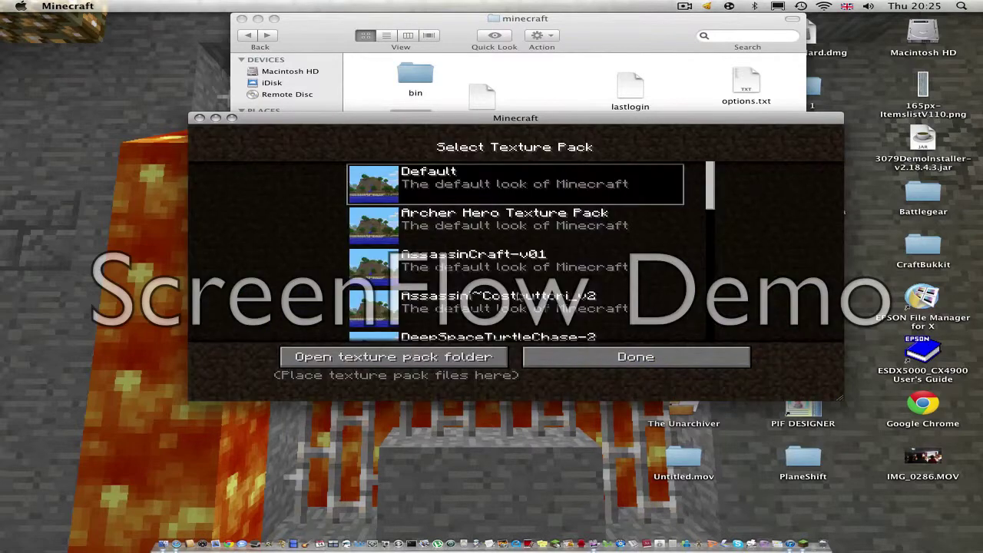
scroll(519, 294, down, 3)
scroll(519, 292, down, 1)
scroll(519, 288, down, 3)
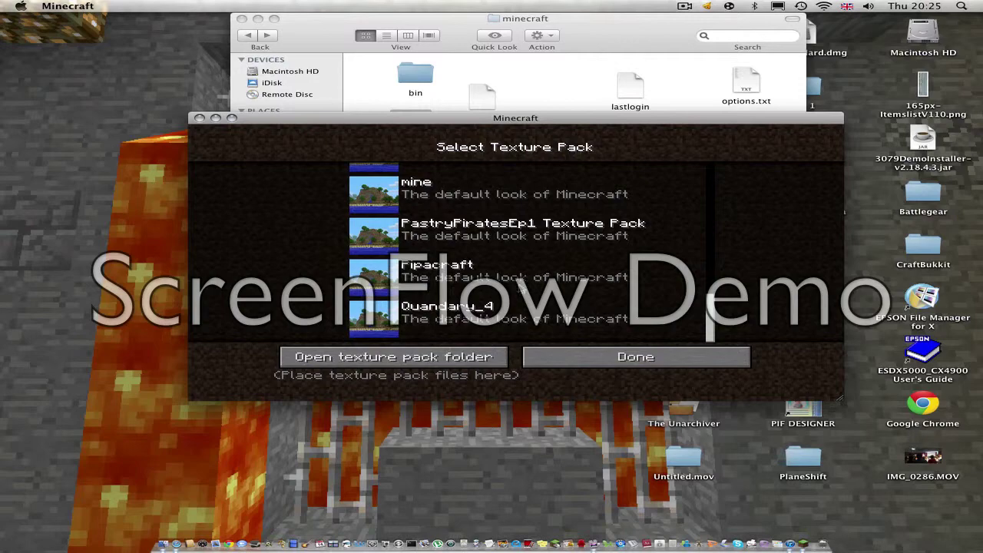
scroll(520, 288, up, 3)
scroll(519, 288, up, 3)
scroll(519, 288, down, 6)
scroll(519, 288, up, 2)
scroll(339, 170, up, 4)
scroll(409, 244, down, 5)
scroll(415, 254, up, 5)
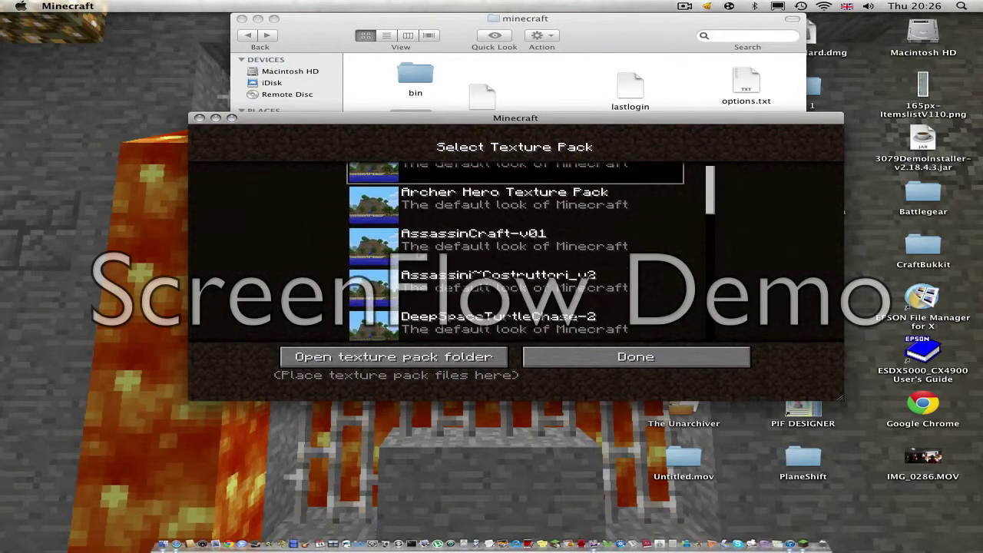
click(626, 361)
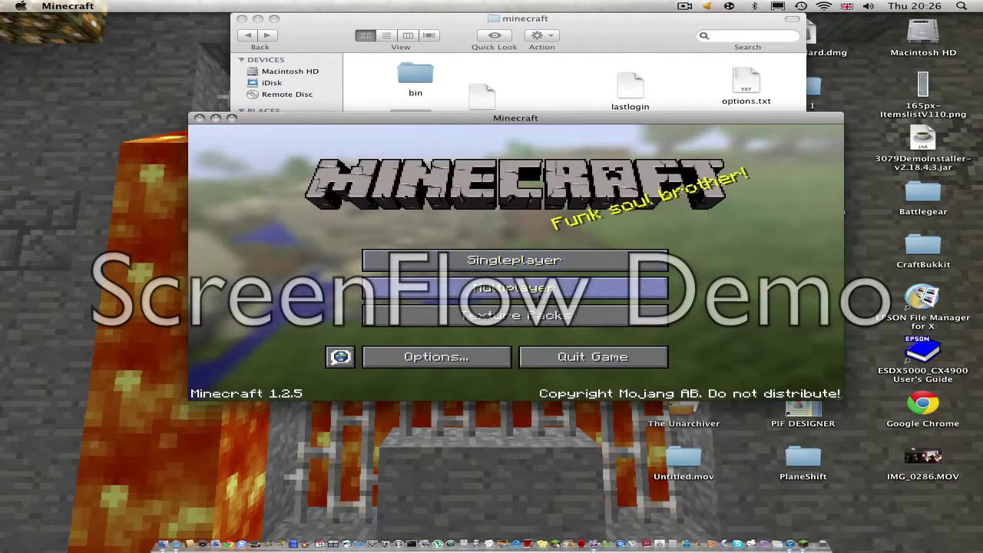
click(541, 296)
click(498, 266)
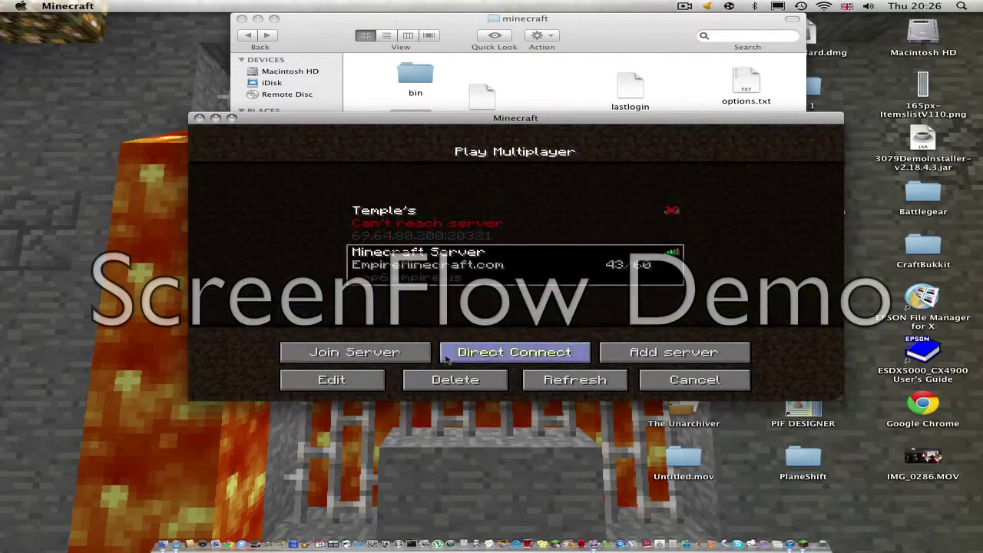
Join Minecraft Server and place the game window above the minecraft folder window.
click(395, 353)
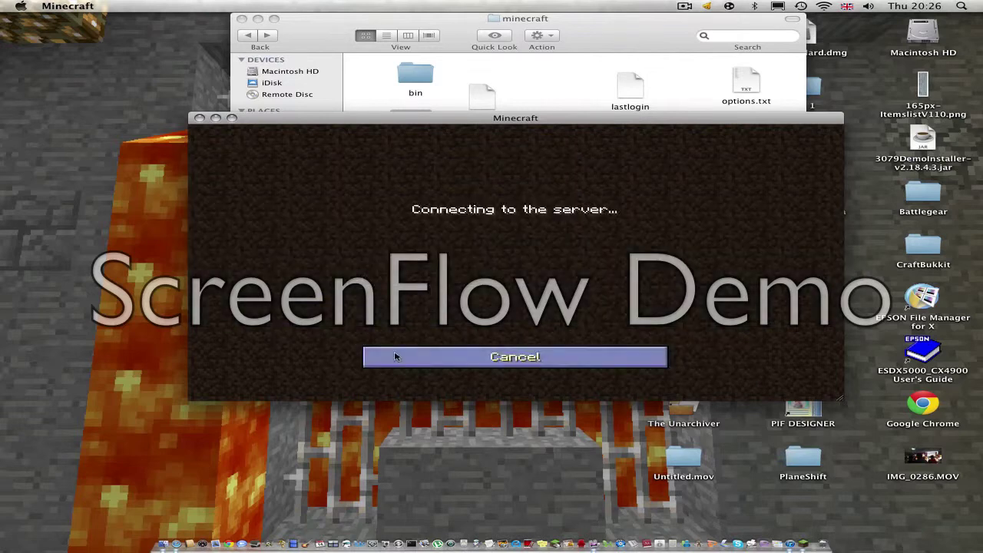
click(304, 35)
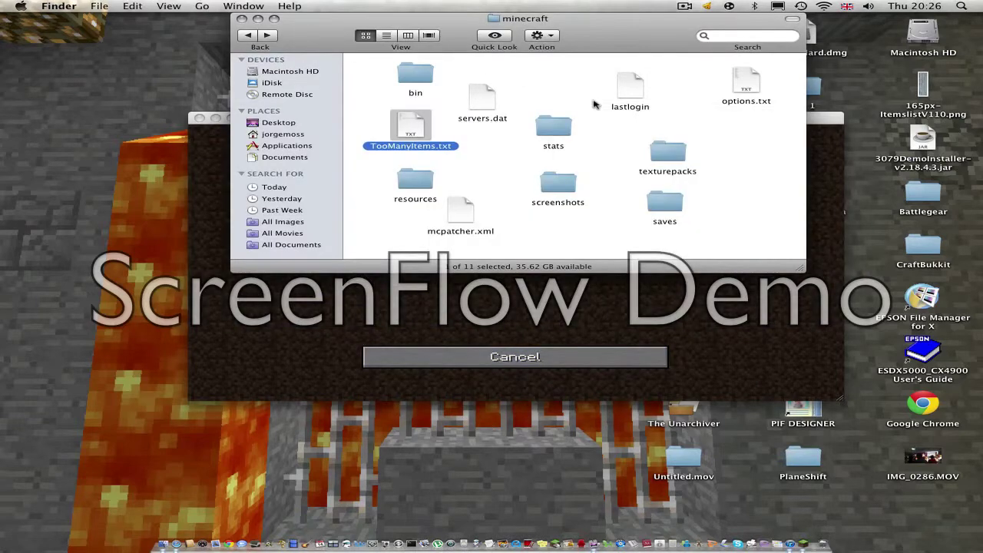
click(752, 166)
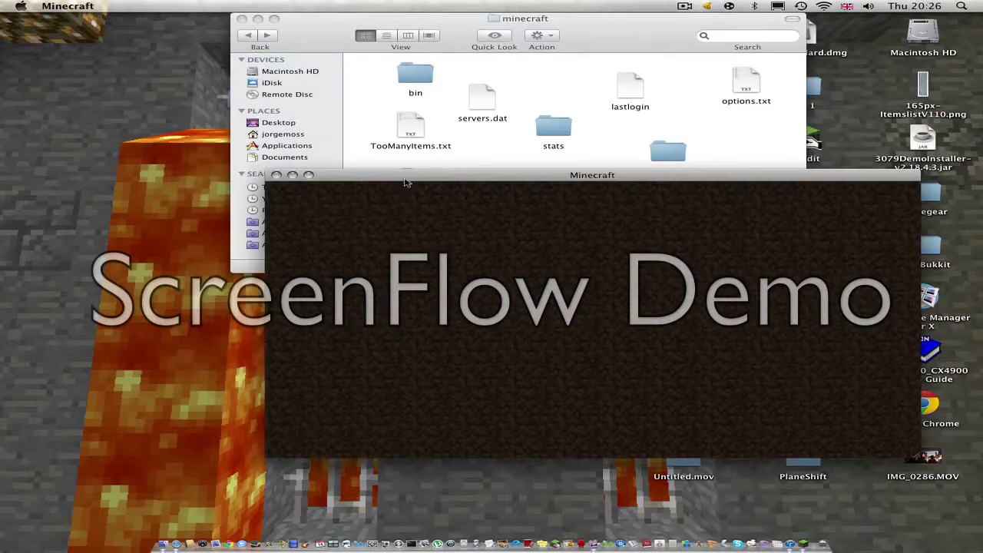
drag(387, 166, 332, 12)
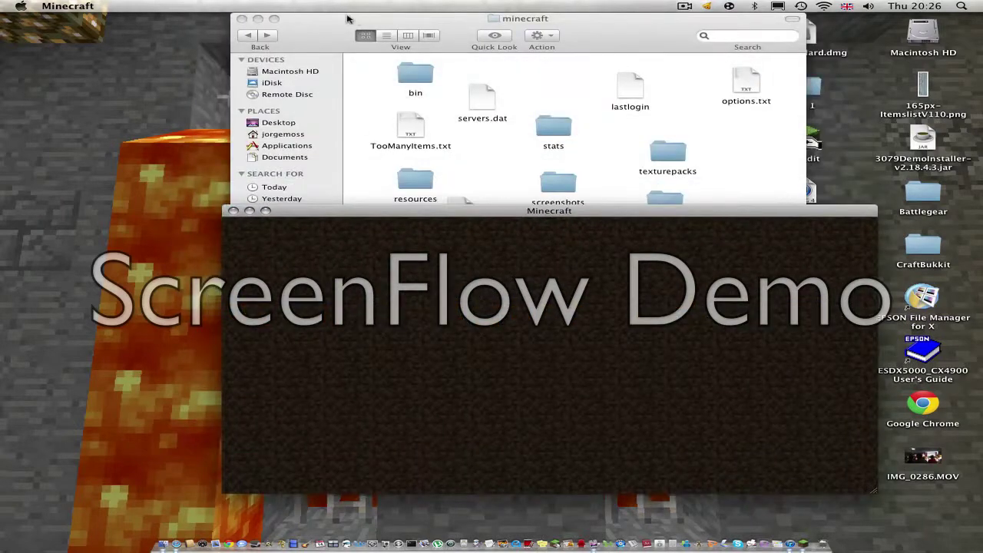
drag(347, 19, 538, 3)
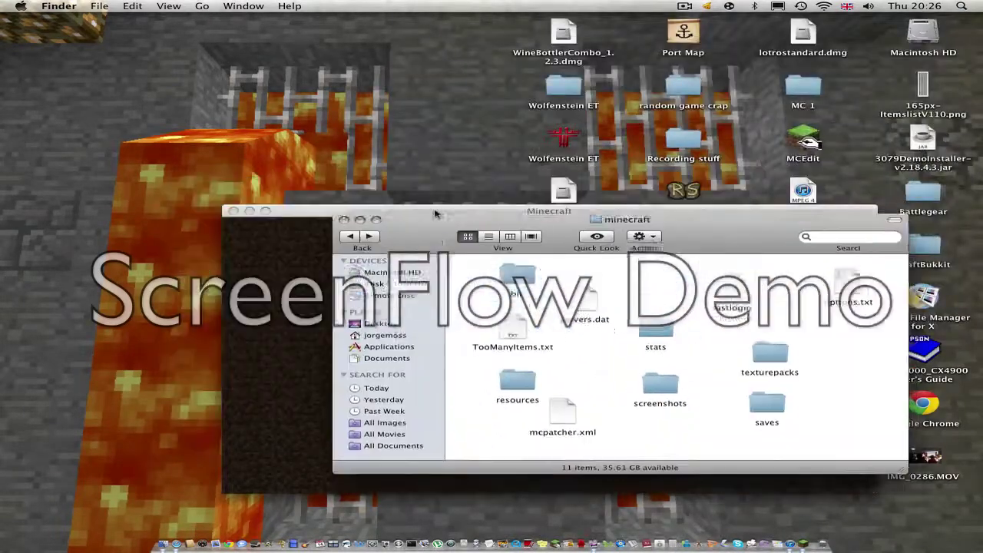
mouse_move(538, 4)
mouse_down()
mouse_move(416, 229)
mouse_move(379, 223)
mouse_move(395, 23)
mouse_up()
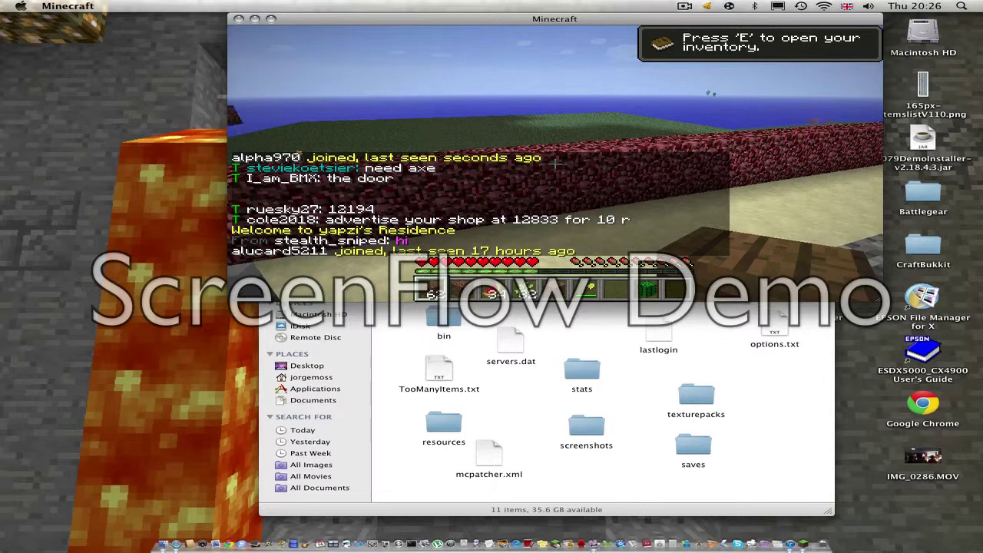
Open chat with / and type a reply ('res', 'an') on smp6, then close chat.
key(slash)
text(re)
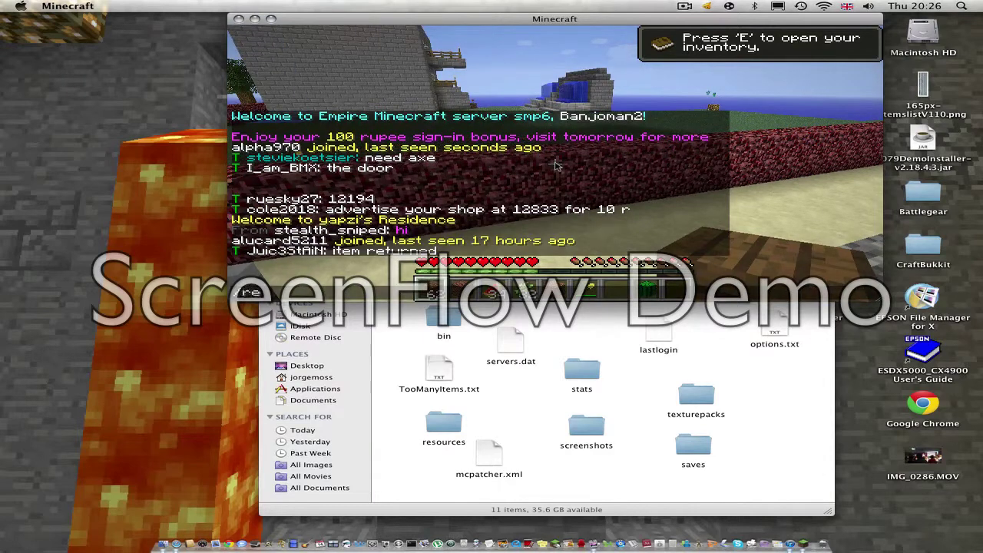
text(s)
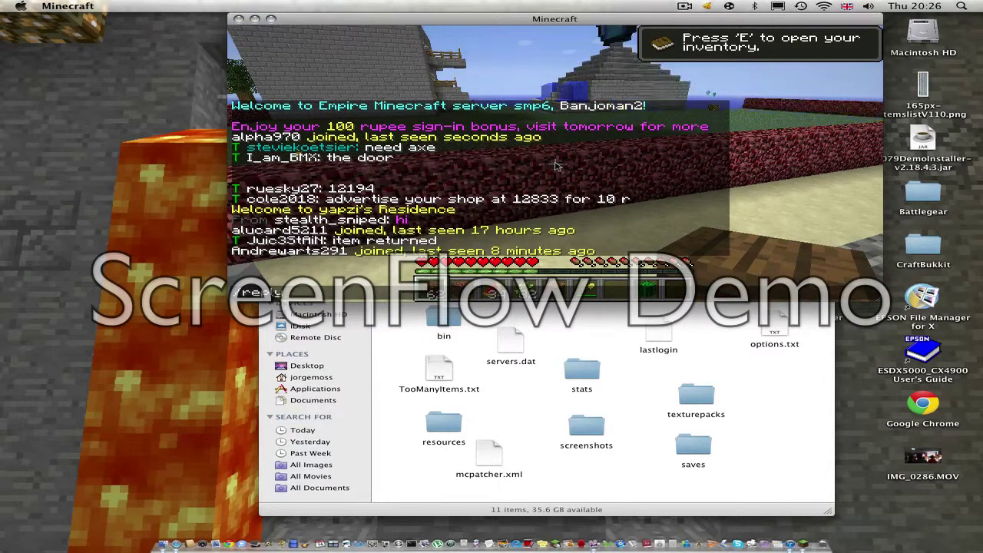
text(an)
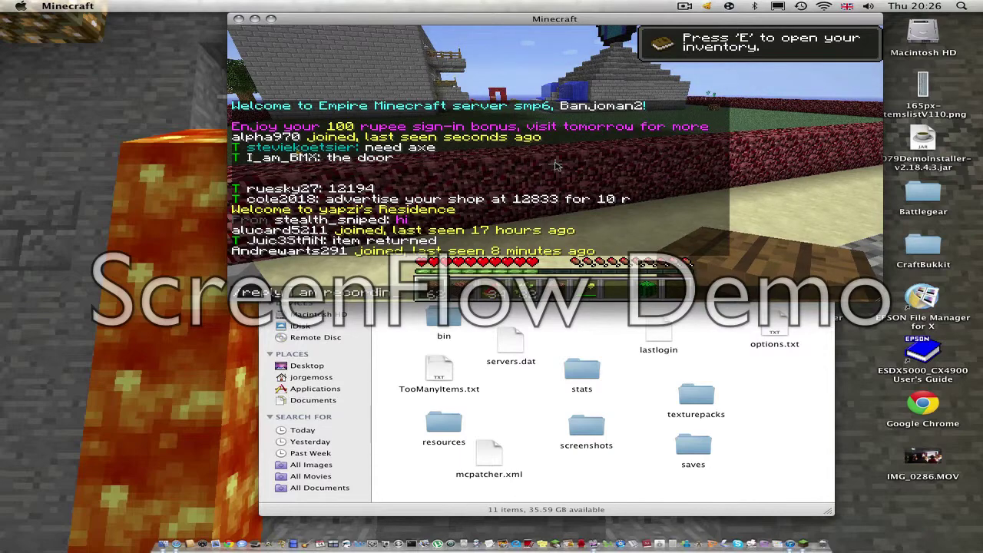
key(Escape)
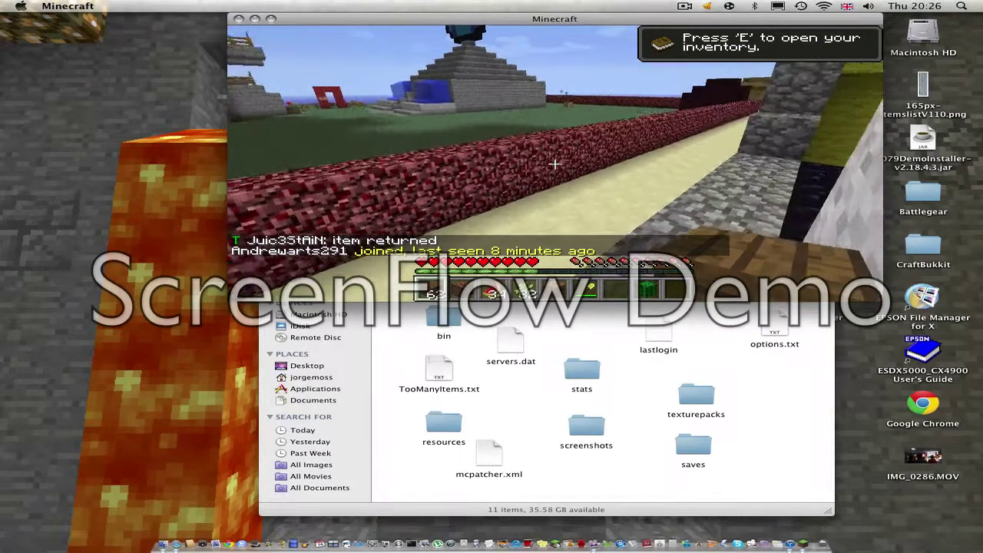